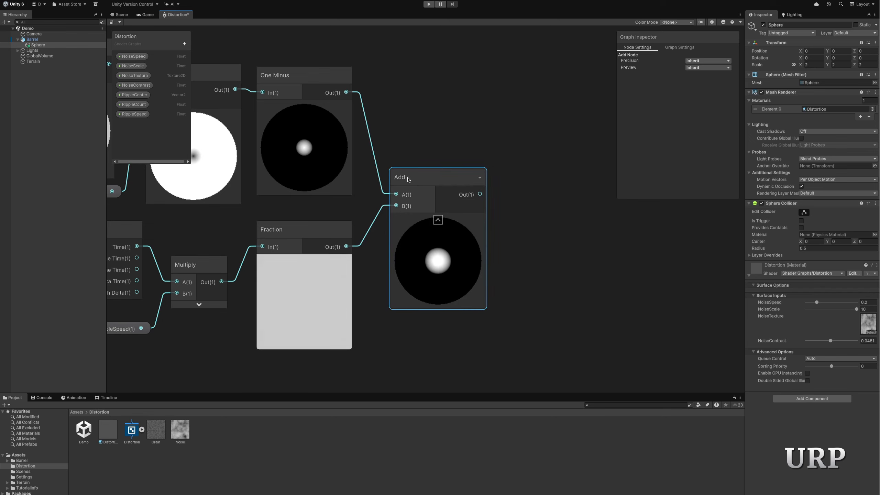
# Add a Constant node set to TAU and place it below the Add node that combines One Minus and Fraction.
pyautogui.moveTo(564, 228); pyautogui.dragTo(457, 209, button='middle')
pyautogui.click(435, 242)
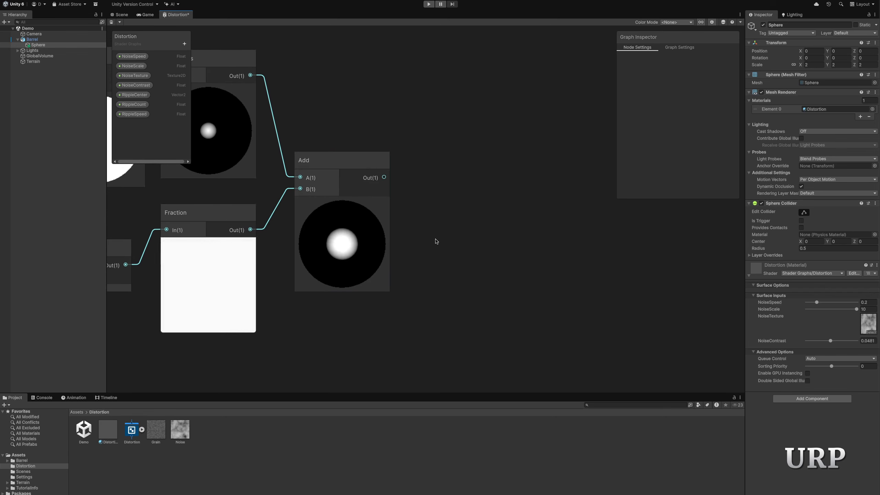
pyautogui.press('space')
pyautogui.write('constant')
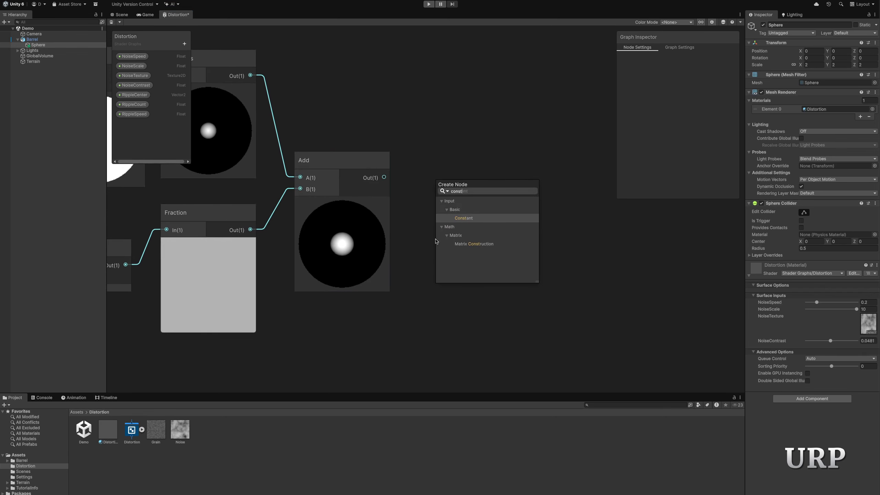
pyautogui.press('Return')
pyautogui.click(469, 291)
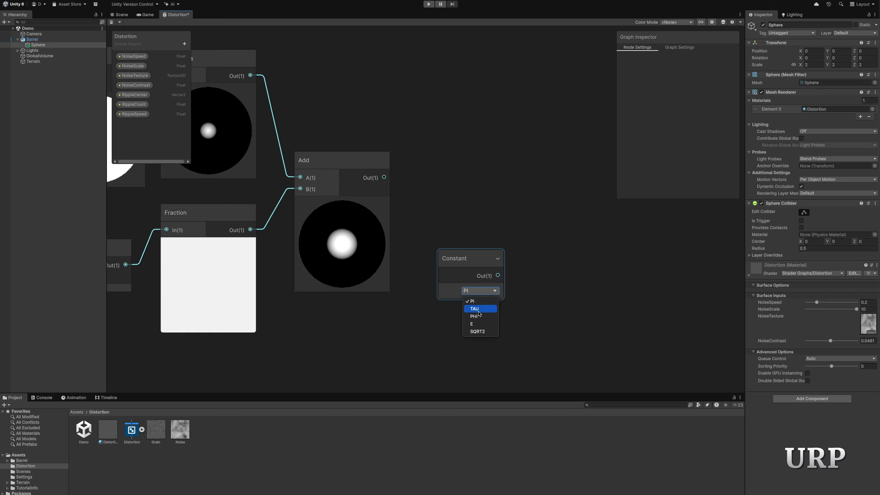
pyautogui.click(476, 309)
pyautogui.moveTo(461, 262); pyautogui.dragTo(344, 315)
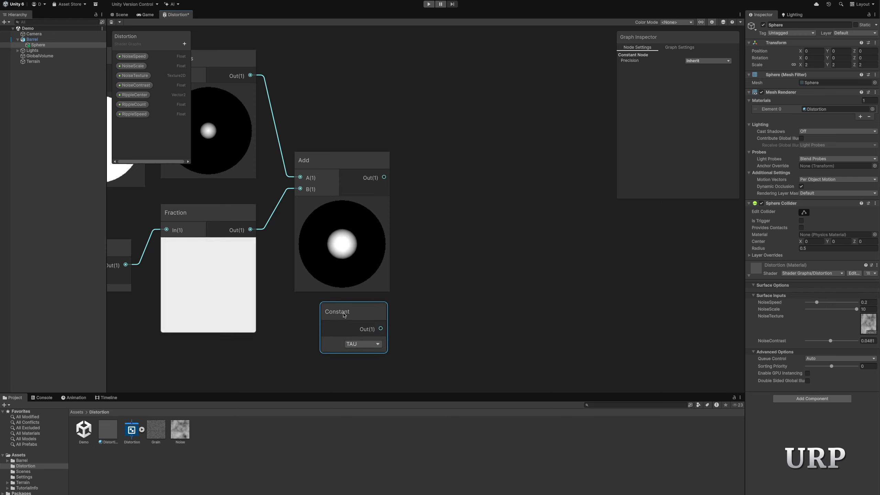
# Add a Multiply node with the Add output wired to A and the TAU constant wired to B.
pyautogui.click(430, 217)
pyautogui.press('space')
pyautogui.write('mult')
pyautogui.press('Return')
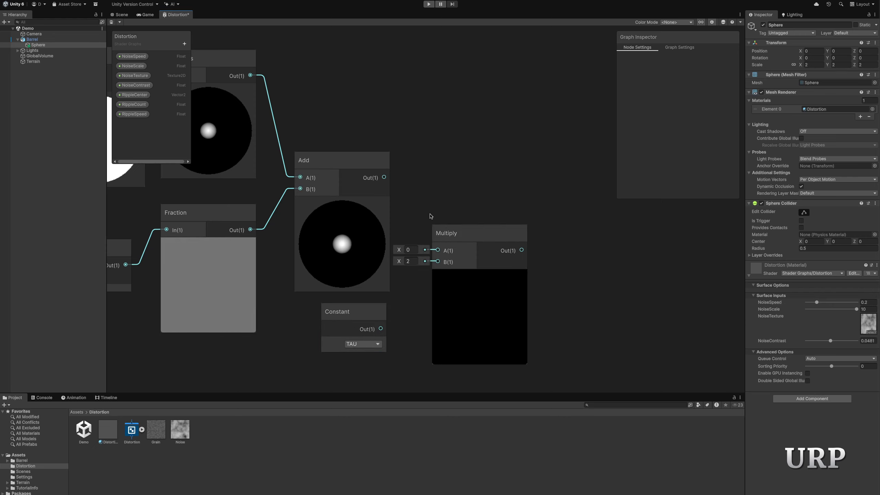
pyautogui.moveTo(381, 329); pyautogui.dragTo(437, 262)
pyautogui.moveTo(383, 177); pyautogui.dragTo(438, 249)
pyautogui.click(450, 233)
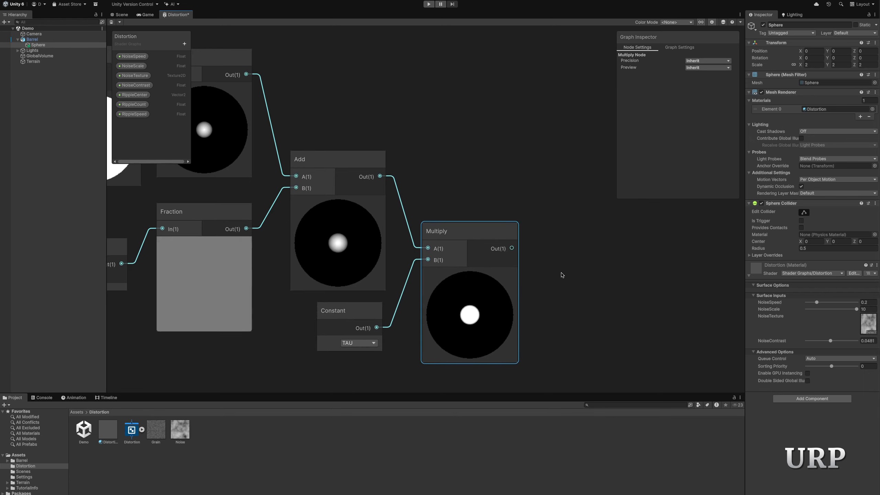
# Add a Sine node fed by the output of the TAU Multiply node.
pyautogui.moveTo(561, 275); pyautogui.dragTo(461, 242, button='middle')
pyautogui.press('space')
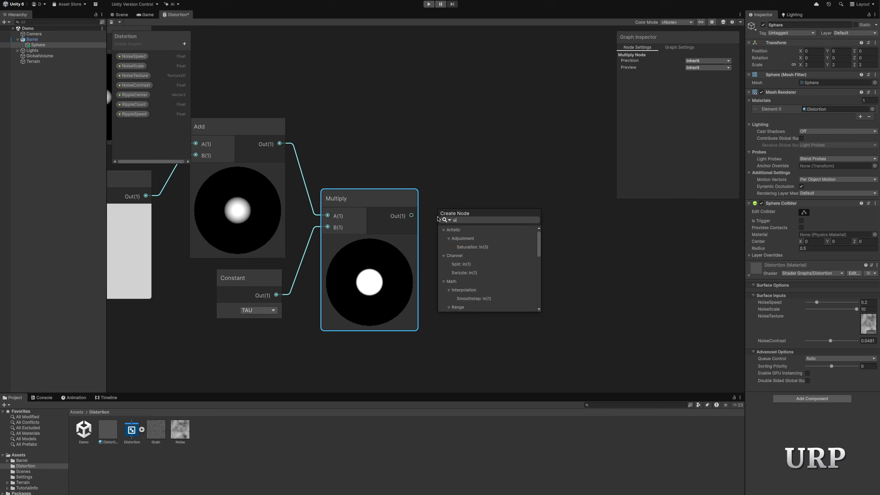
pyautogui.click(466, 255)
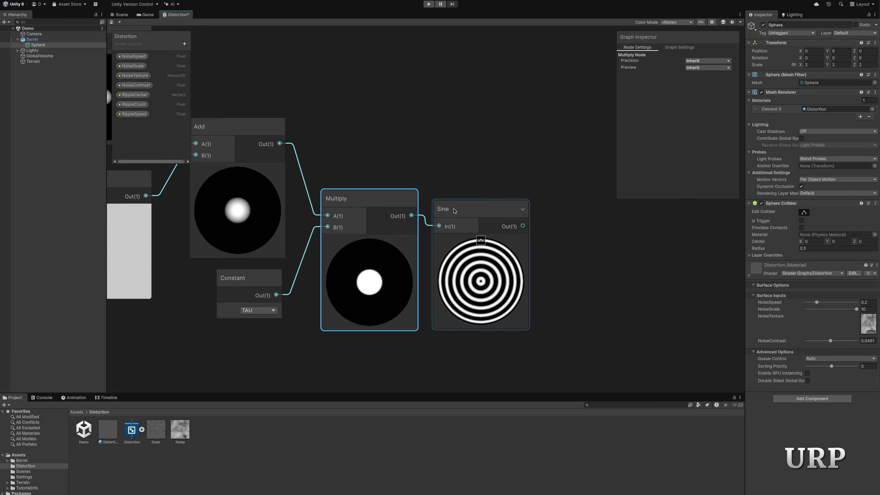
# Create a Float property named RippleContrast in the shader graph.
pyautogui.click(184, 44)
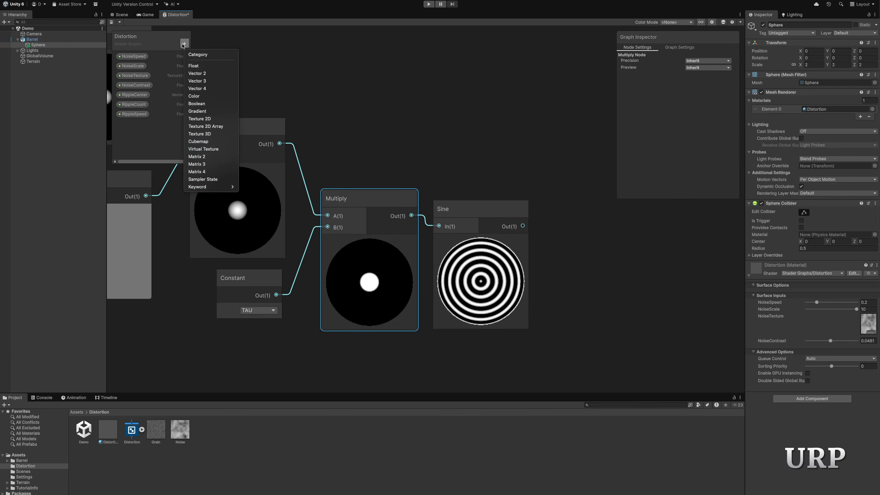
pyautogui.click(193, 65)
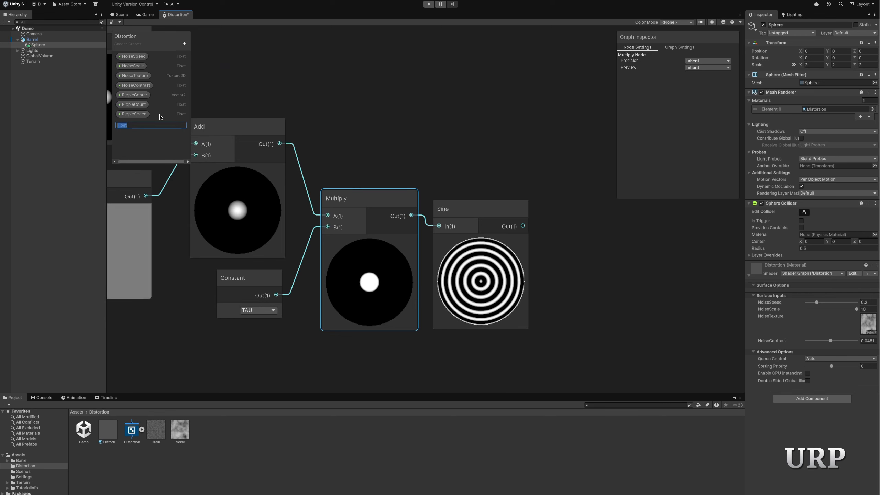
pyautogui.write('RippleContrast')
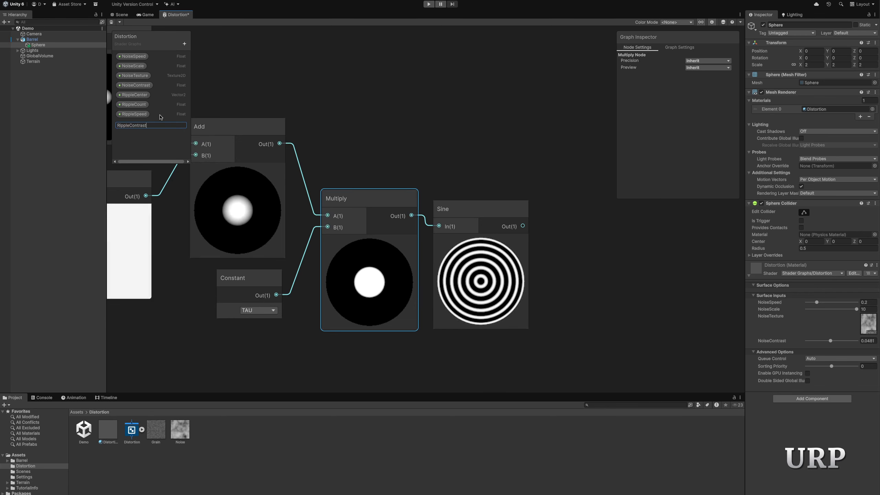
pyautogui.press('Return')
# Configure the RippleContrast property as a slider with a default value of 1 and a maximum of 5.
pyautogui.click(143, 124)
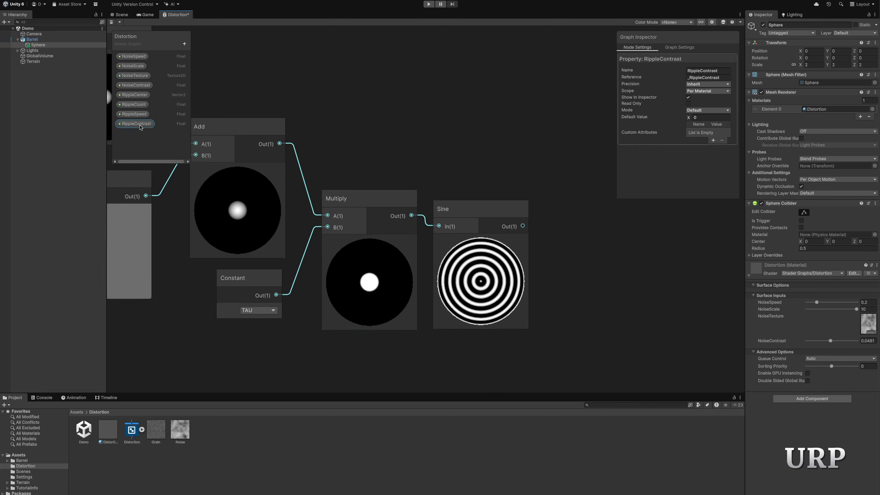
pyautogui.click(692, 111)
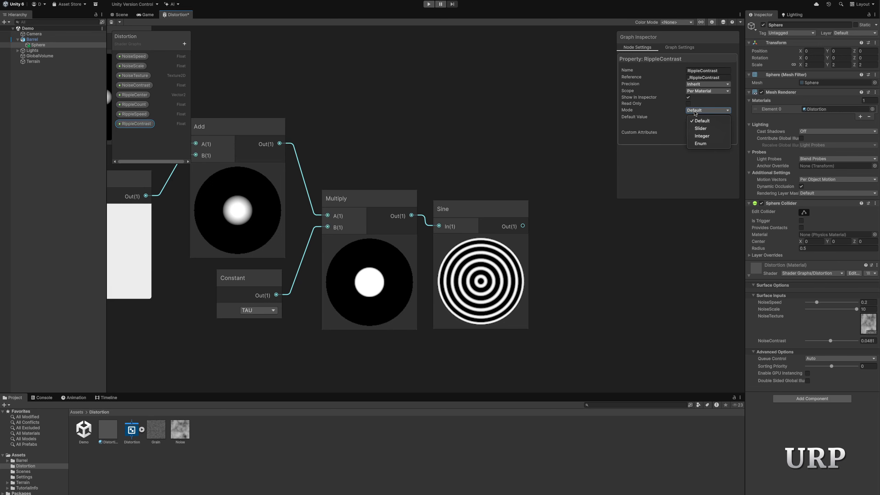
pyautogui.click(699, 129)
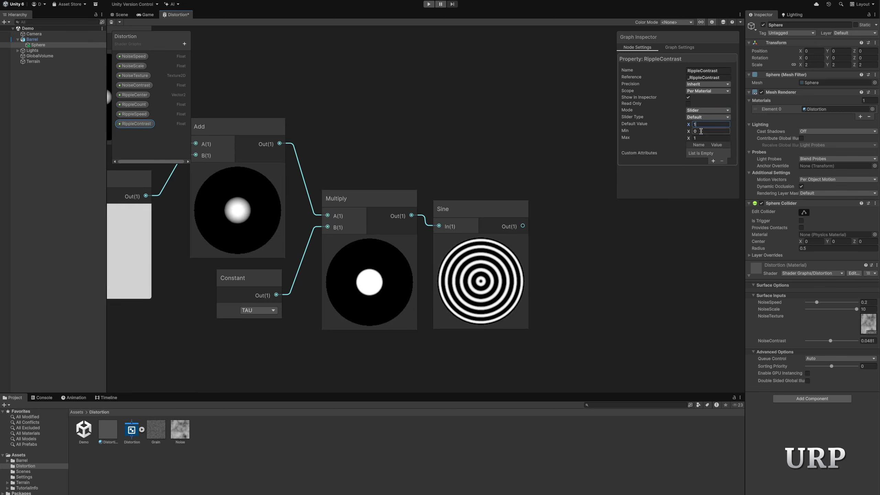
pyautogui.click(704, 138)
pyautogui.write('5')
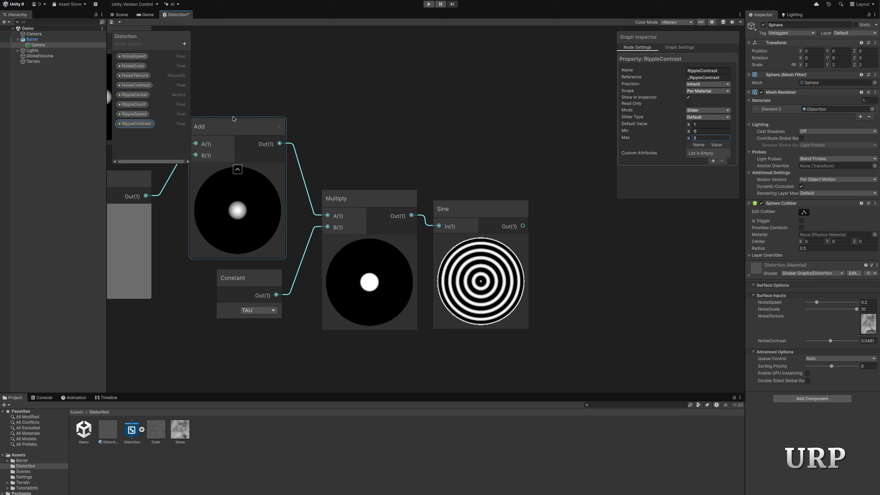
# Place RippleContrast in the graph and multiply the Sine output by it using a new, collapsed Multiply node.
pyautogui.moveTo(135, 123); pyautogui.dragTo(464, 353)
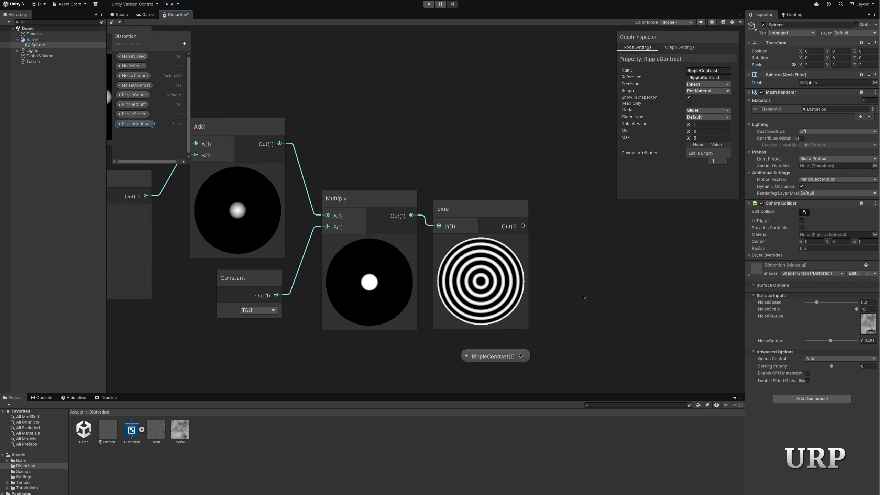
pyautogui.moveTo(583, 297); pyautogui.dragTo(385, 291, button='middle')
pyautogui.press('space')
pyautogui.write('mul')
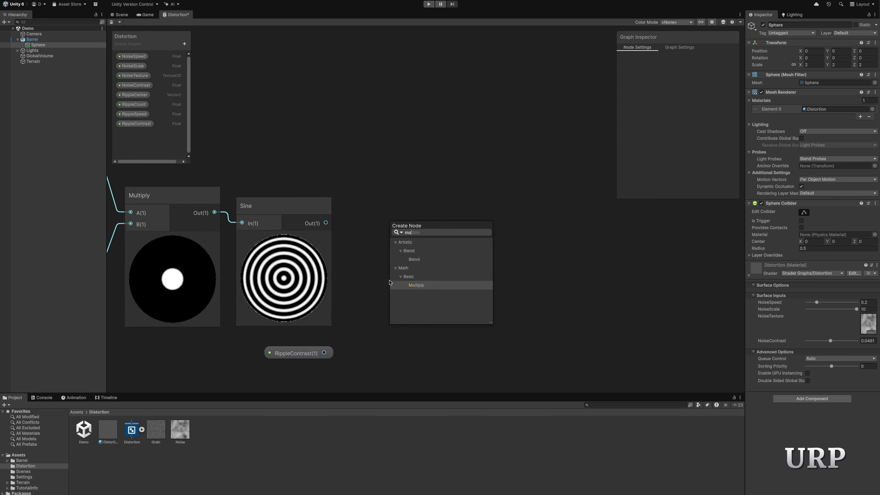
pyautogui.press('Return')
pyautogui.moveTo(323, 352); pyautogui.dragTo(397, 328)
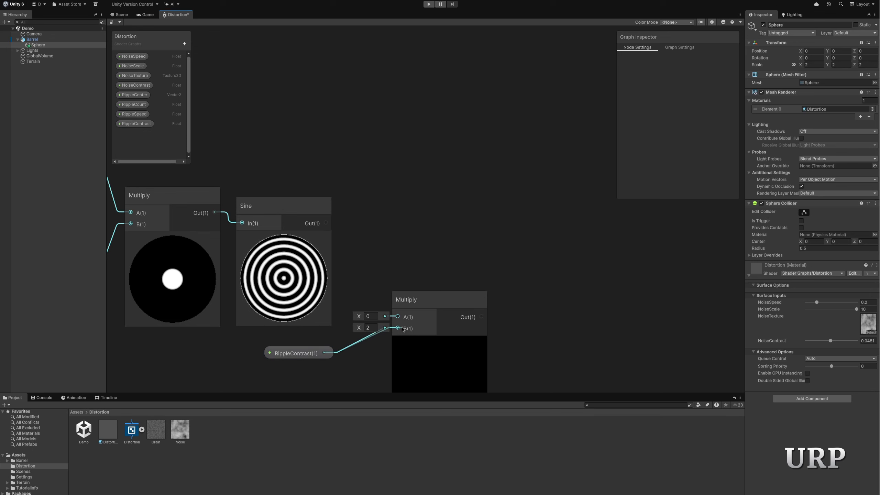
pyautogui.moveTo(326, 223); pyautogui.dragTo(370, 279)
pyautogui.click(439, 343)
pyautogui.moveTo(298, 354); pyautogui.dragTo(302, 341)
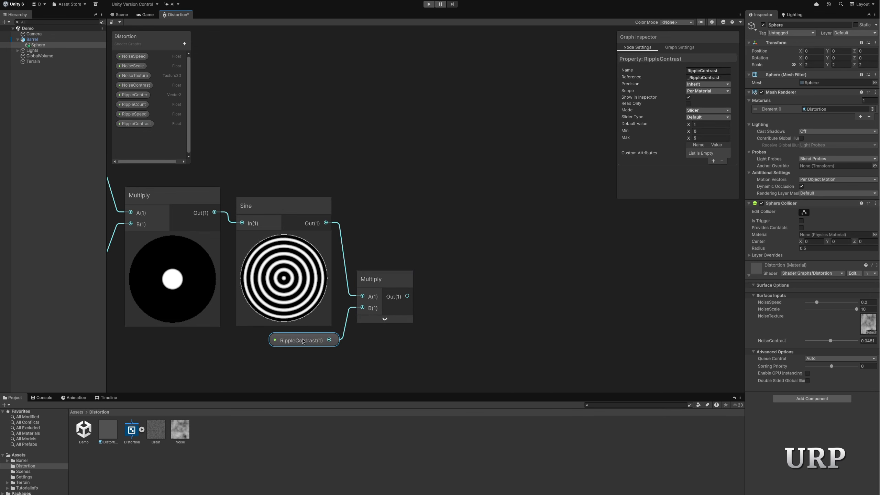
# Group all the ripple nodes under the title Ripple and move the group closer beneath the Noise group.
pyautogui.scroll(-6, 486, 229)
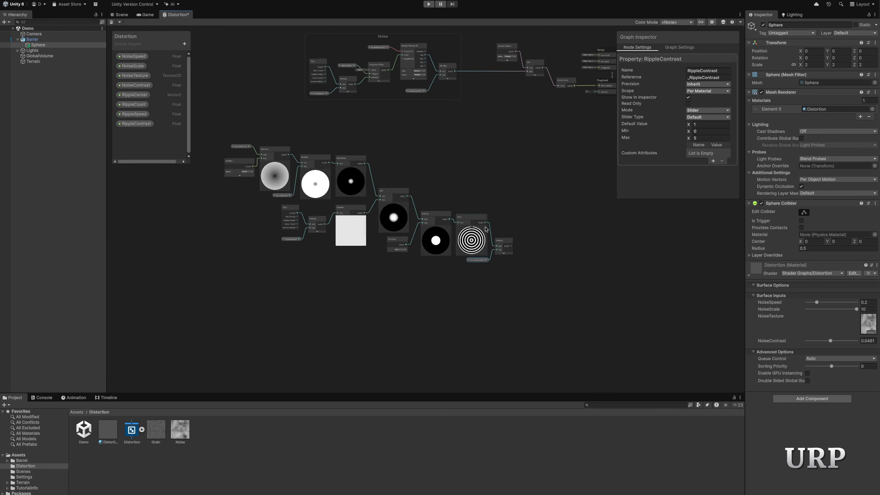
pyautogui.scroll(1, 483, 208)
pyautogui.moveTo(484, 208); pyautogui.dragTo(536, 210, button='middle')
pyautogui.moveTo(575, 309); pyautogui.dragTo(239, 119)
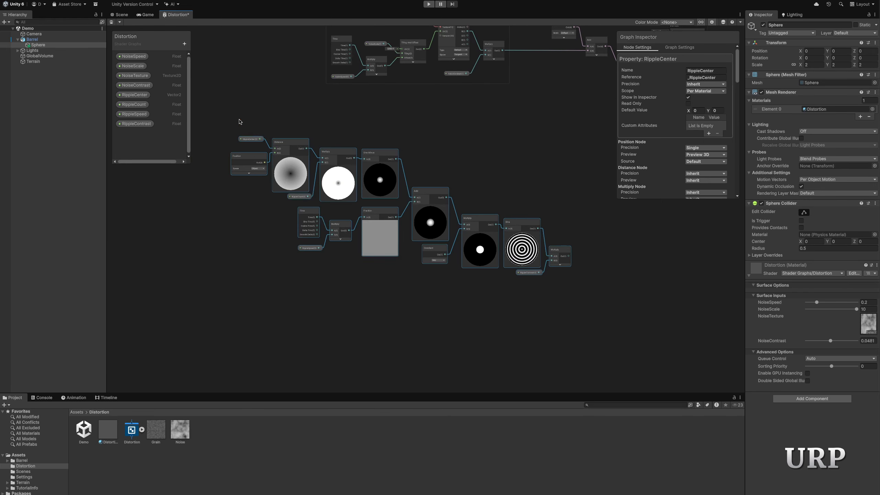
pyautogui.hotkey('ctrl', 'g')
pyautogui.write('Ripple')
pyautogui.press('Return')
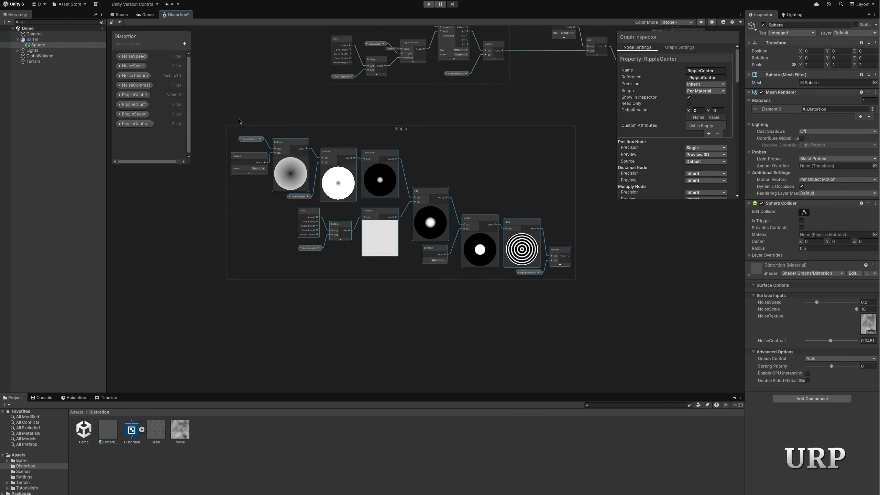
pyautogui.moveTo(398, 128); pyautogui.dragTo(338, 90)
# Add a Multiply node outside the groups, with the Noise group's output wired to A and the Ripple group's output to B.
pyautogui.scroll(4, 482, 149)
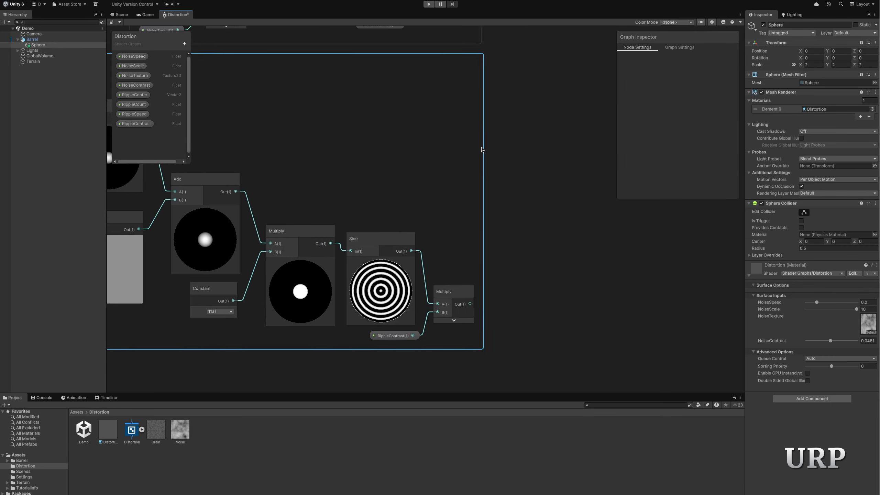
pyautogui.moveTo(481, 148); pyautogui.dragTo(339, 195, button='middle')
pyautogui.moveTo(420, 144); pyautogui.dragTo(385, 177, button='middle')
pyautogui.click(385, 177)
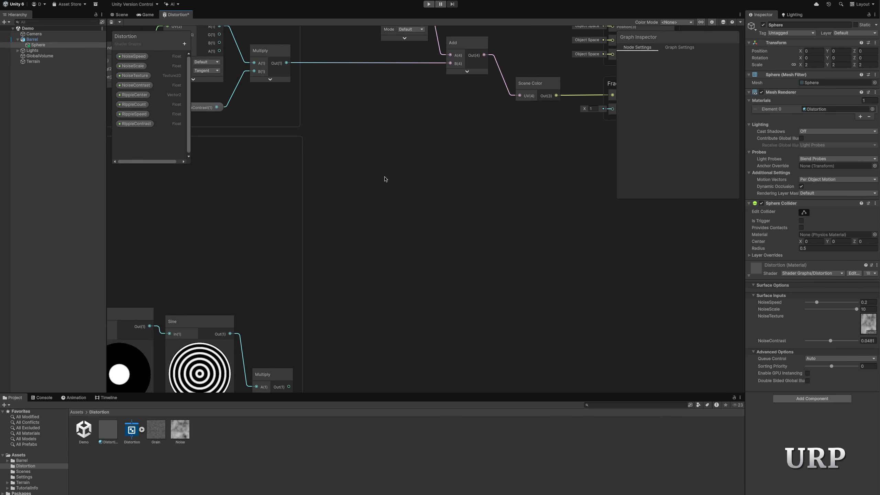
pyautogui.press('space')
pyautogui.write('multiply')
pyautogui.press('Return')
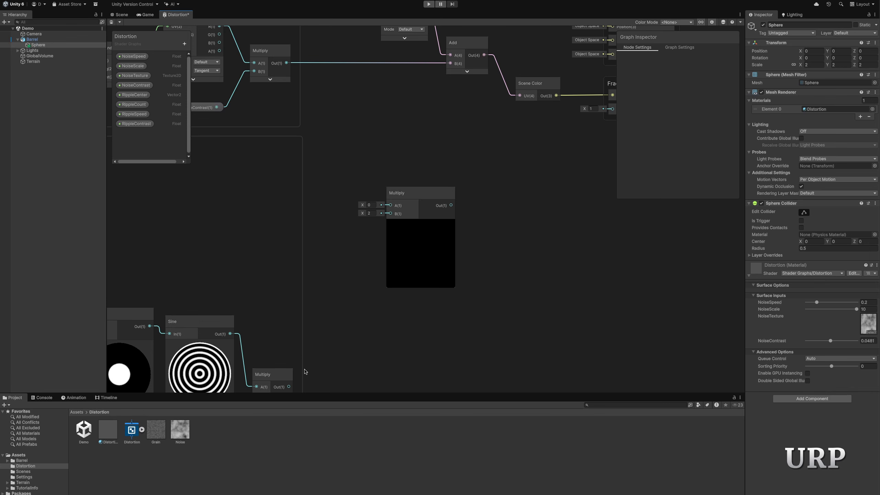
pyautogui.moveTo(289, 386); pyautogui.dragTo(390, 198)
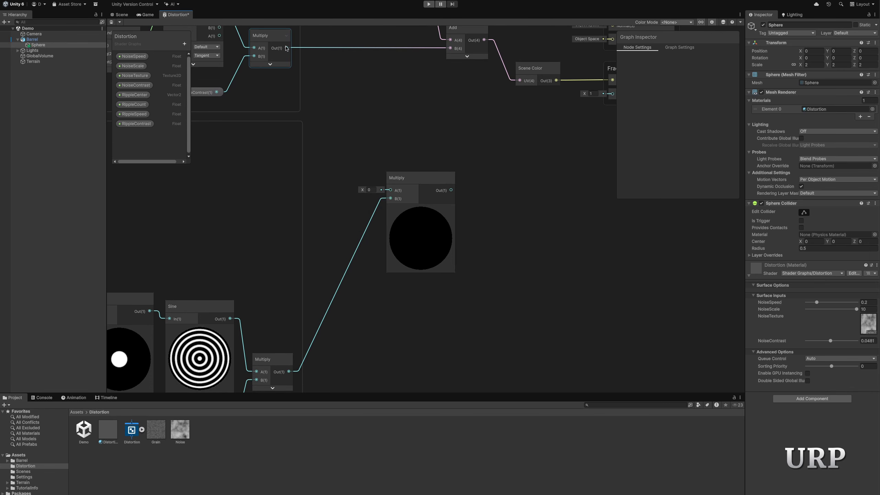
pyautogui.moveTo(286, 48); pyautogui.dragTo(396, 166)
# Create a Boolean property named Ripple and move it between NoiseContrast and RippleCenter in the property list.
pyautogui.moveTo(411, 116); pyautogui.dragTo(313, 157, button='middle')
pyautogui.scroll(-1, 422, 178)
pyautogui.moveTo(423, 178); pyautogui.dragTo(383, 181, button='middle')
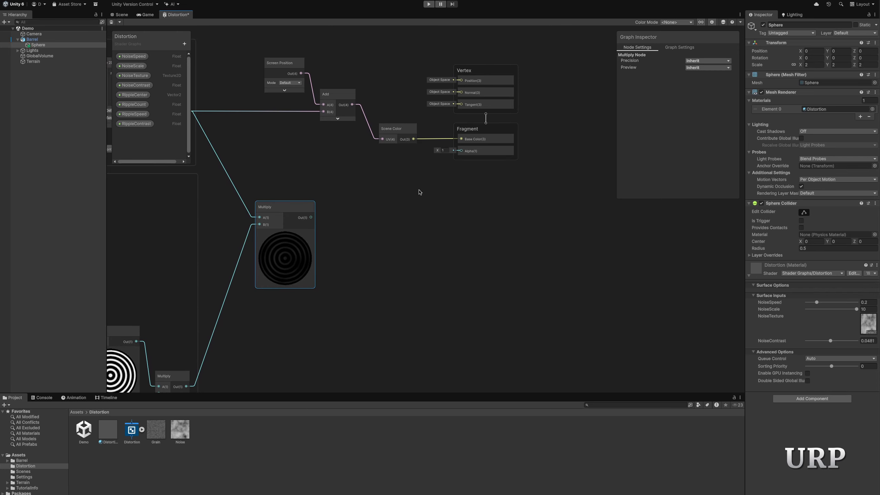
pyautogui.click(184, 43)
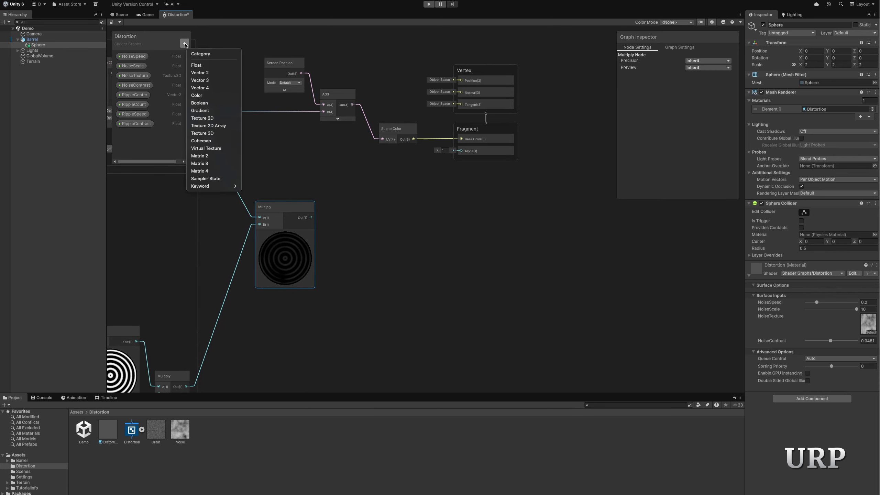
pyautogui.click(199, 103)
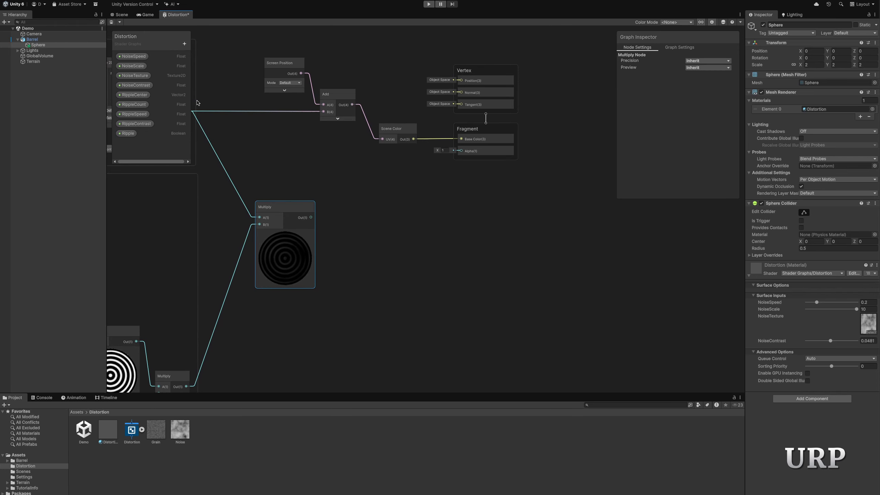
pyautogui.moveTo(127, 134); pyautogui.dragTo(128, 88)
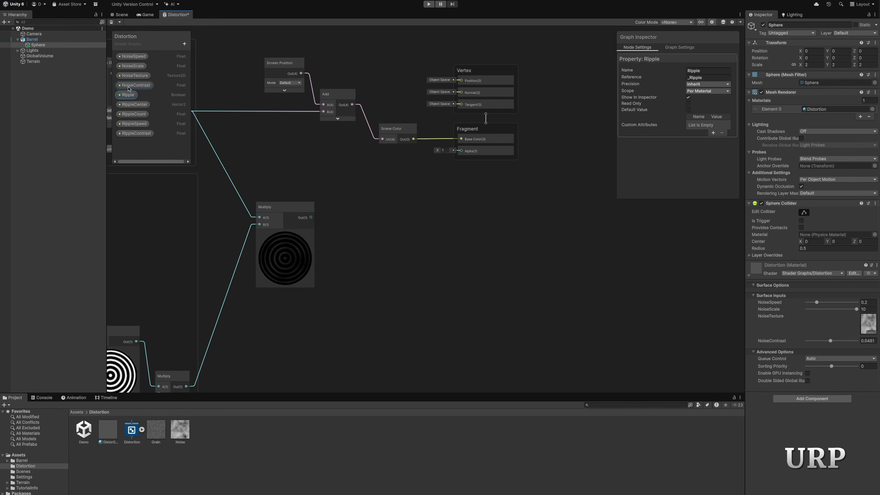
# Place the Ripple property and a Branch node beside the combined Multiply node, and wire Ripple to the Branch's Predicate input.
pyautogui.moveTo(308, 177); pyautogui.dragTo(309, 178)
pyautogui.press('space')
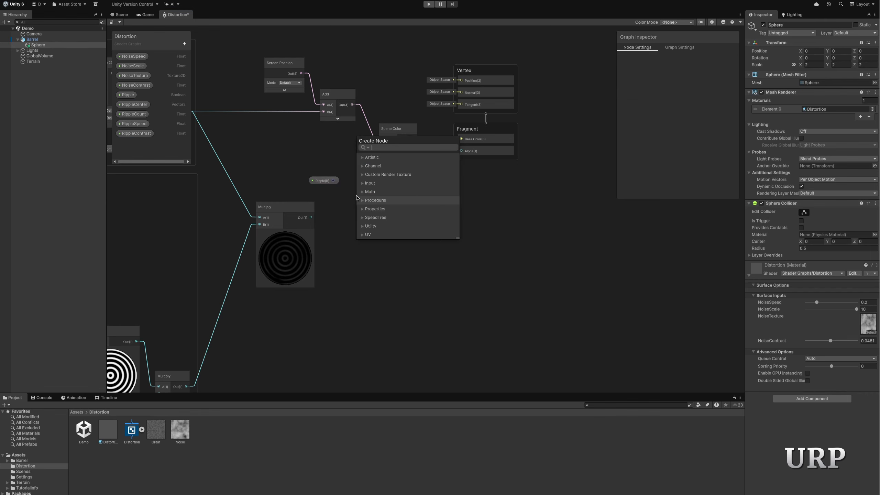
pyautogui.write('br')
pyautogui.press('Return')
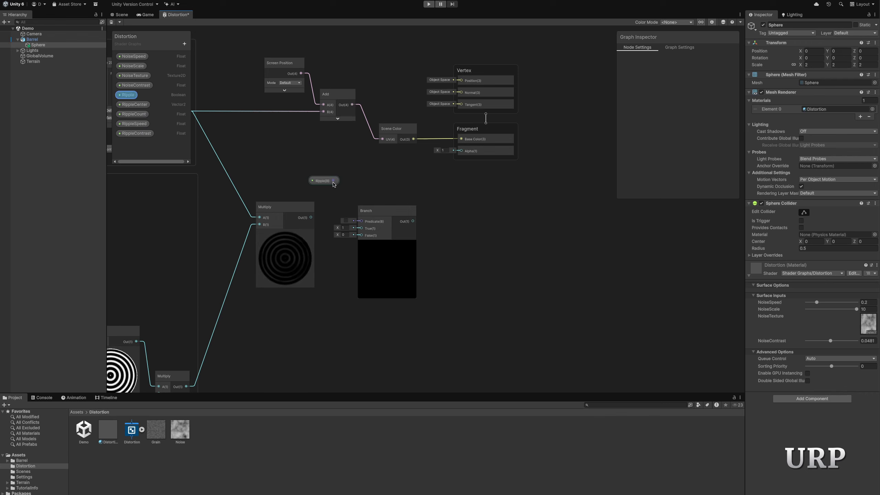
pyautogui.moveTo(354, 220); pyautogui.dragTo(359, 221)
pyautogui.moveTo(324, 181); pyautogui.dragTo(372, 216)
pyautogui.moveTo(373, 215); pyautogui.dragTo(356, 173)
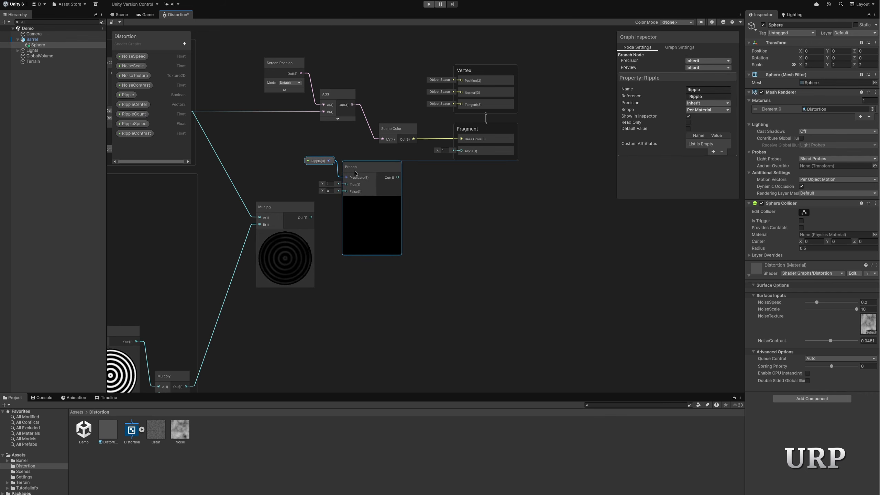
# Move the Screen Position, Add, Scene Color, Vertex and Fragment nodes together away from the Branch node to make room.
pyautogui.click(336, 225)
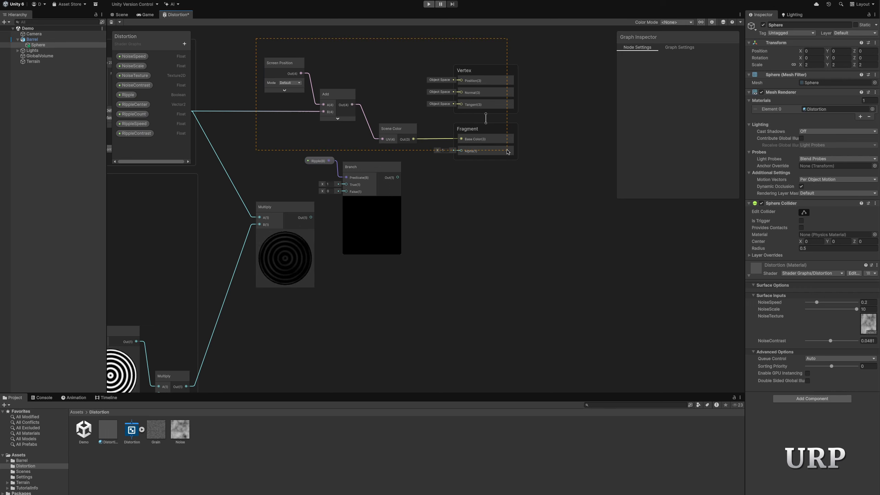
pyautogui.moveTo(506, 152); pyautogui.dragTo(590, 169)
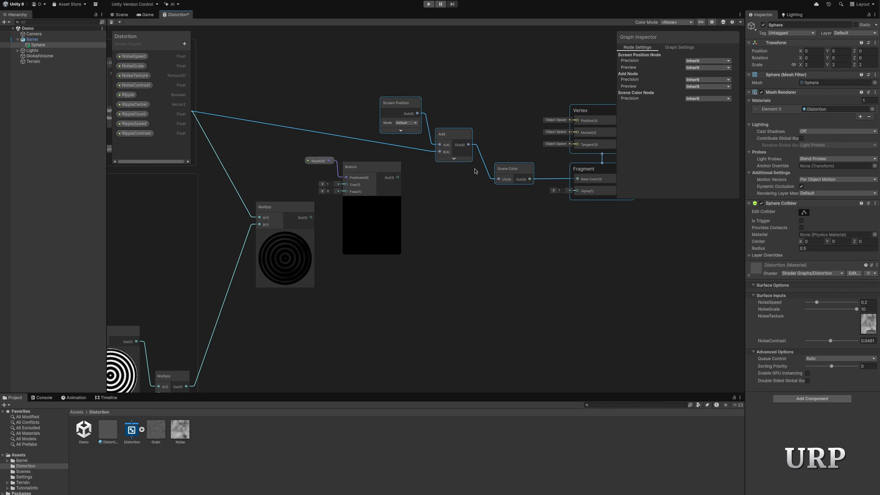
# Wire the Branch output to Add's B, the combined Multiply to True and the Noise output to False, and collapse the Branch preview.
pyautogui.moveTo(399, 178); pyautogui.dragTo(439, 152)
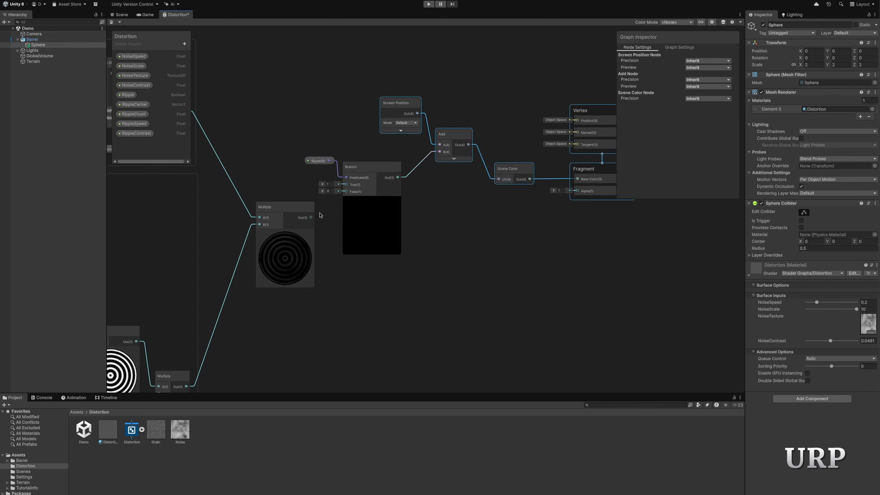
pyautogui.moveTo(313, 208); pyautogui.dragTo(391, 189, button='middle')
pyautogui.moveTo(388, 197); pyautogui.dragTo(424, 165)
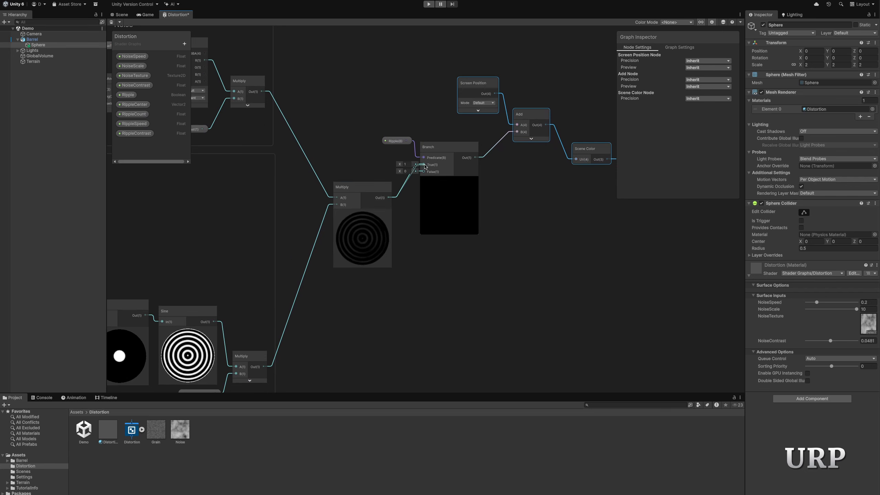
pyautogui.moveTo(262, 92); pyautogui.dragTo(423, 171)
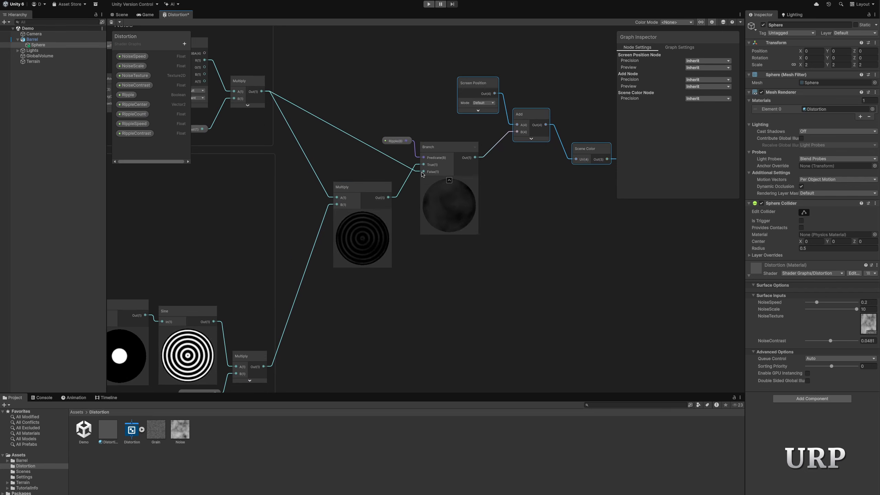
pyautogui.click(449, 180)
pyautogui.moveTo(510, 205); pyautogui.dragTo(379, 202, button='middle')
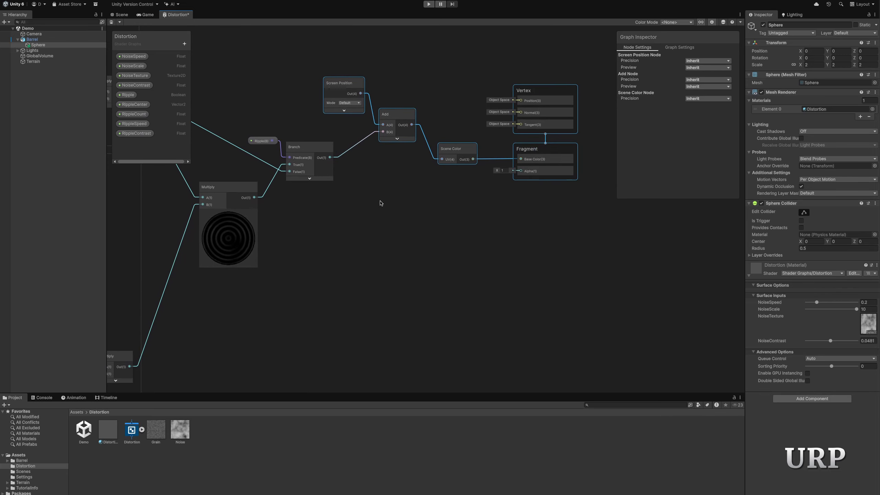
# Save the shader graph, return to the scene view and select the Distortion material.
pyautogui.click(112, 22)
pyautogui.click(123, 15)
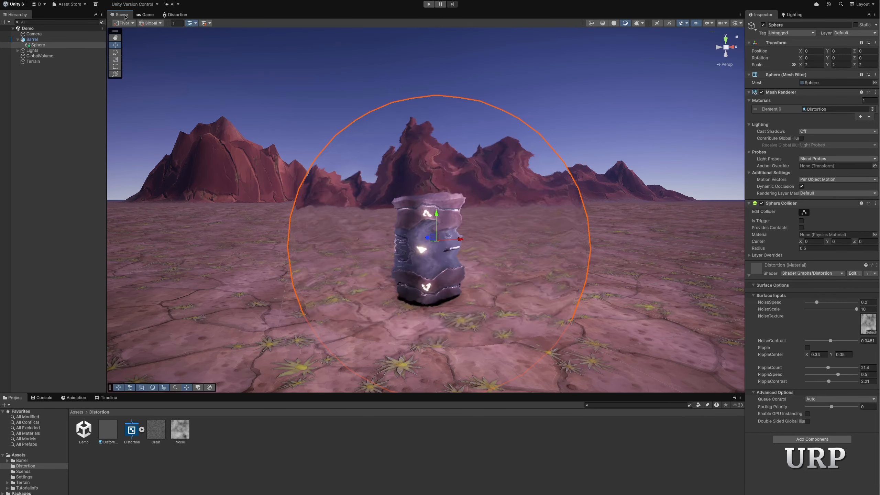
pyautogui.click(107, 428)
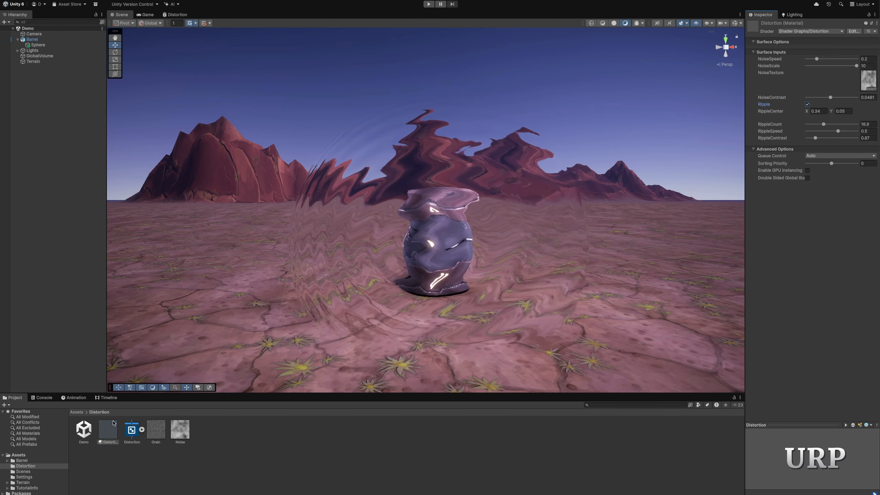
# Select PC_RPAsset in the Settings folder and toggle its Opaque Texture option off and back on.
pyautogui.click(31, 480)
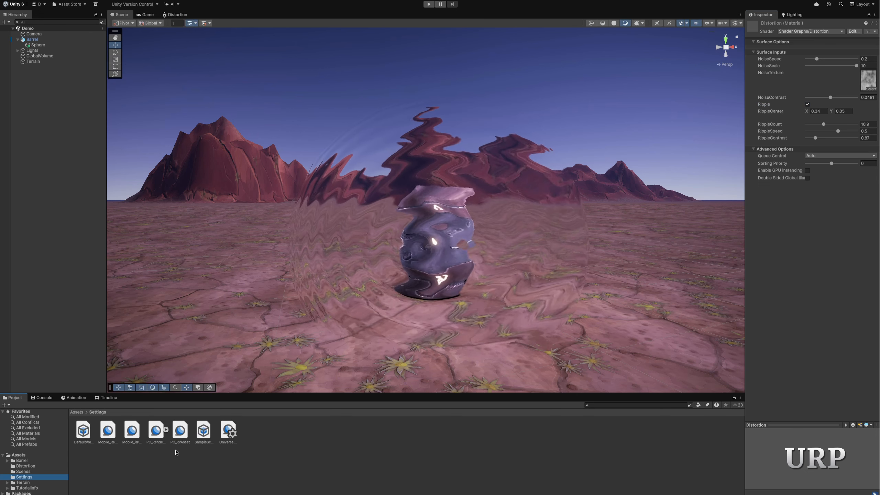
pyautogui.click(180, 433)
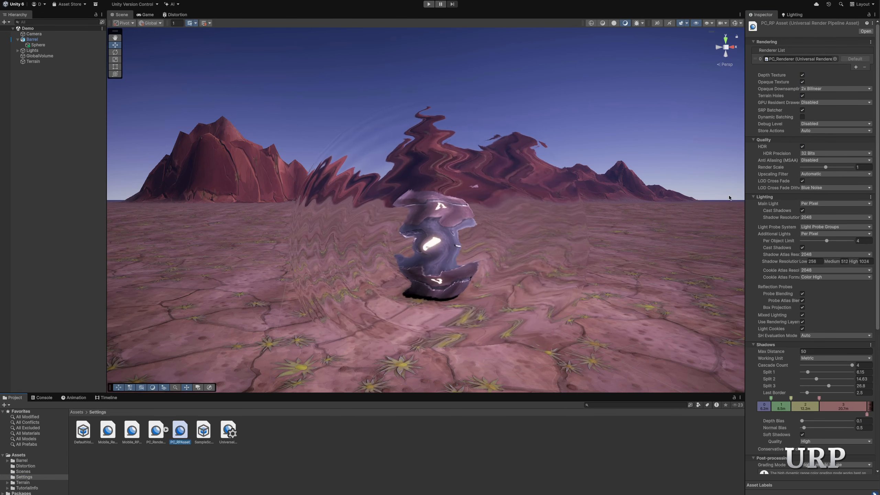
pyautogui.click(802, 82)
pyautogui.click(802, 82)
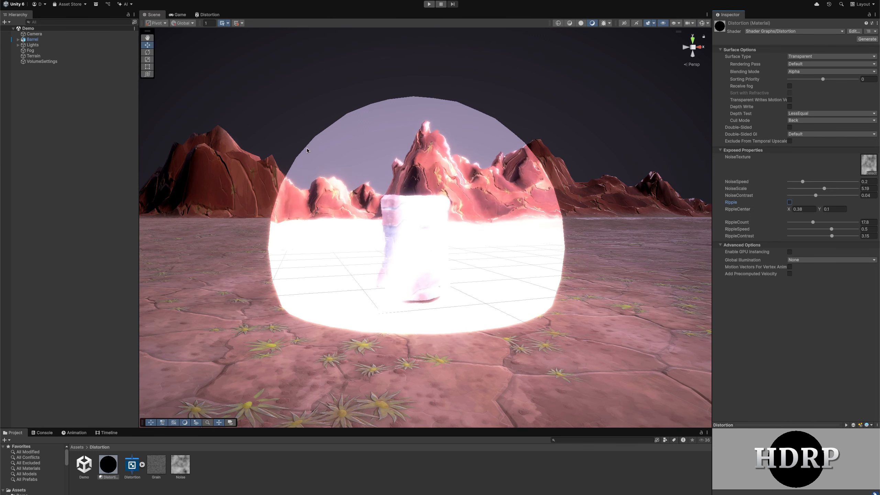
# Open the Distortion shader graph in the HDRP project and add an HD Scene Color node.
pyautogui.click(208, 17)
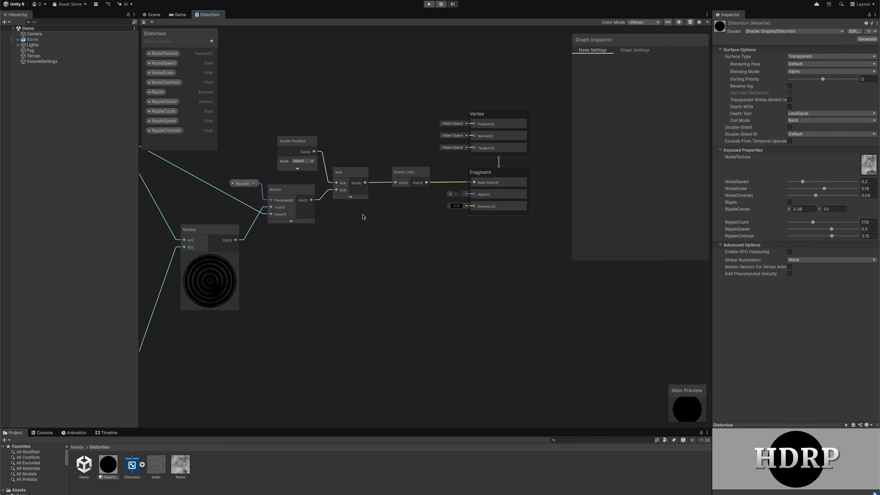
pyautogui.press('space')
pyautogui.write('hd')
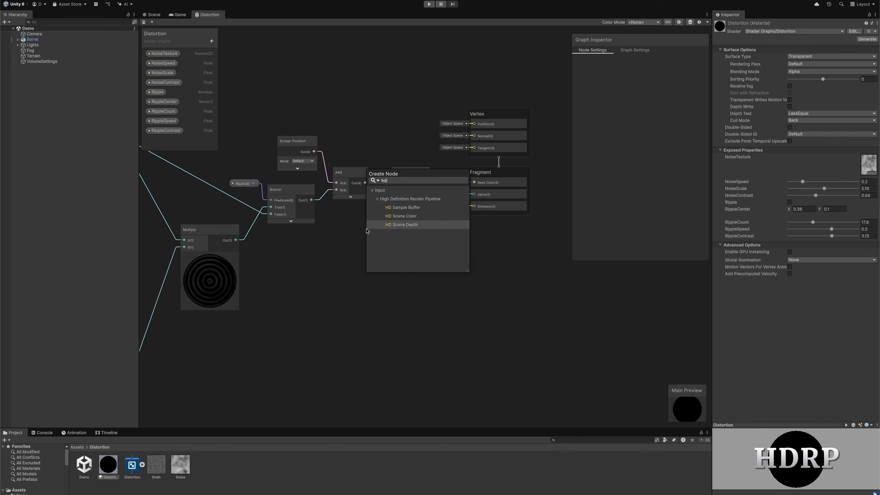
pyautogui.click(400, 216)
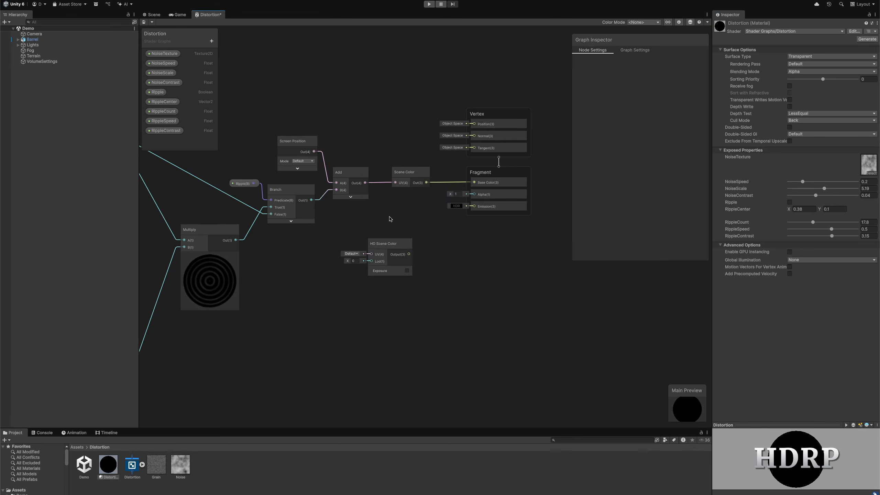
# Wire Add into the HD Scene Color UV and its output to Base Color, enable Exposure, and save the graph.
pyautogui.moveTo(365, 183); pyautogui.dragTo(474, 182)
pyautogui.click(428, 242)
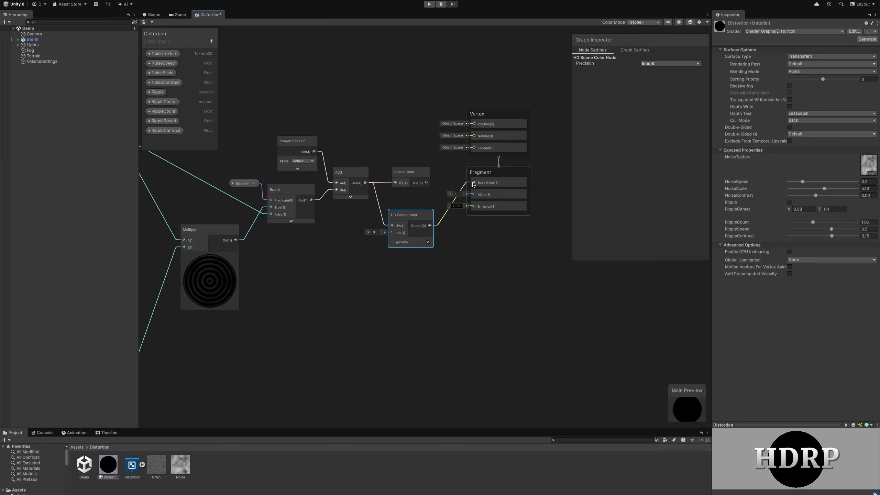
pyautogui.click(144, 23)
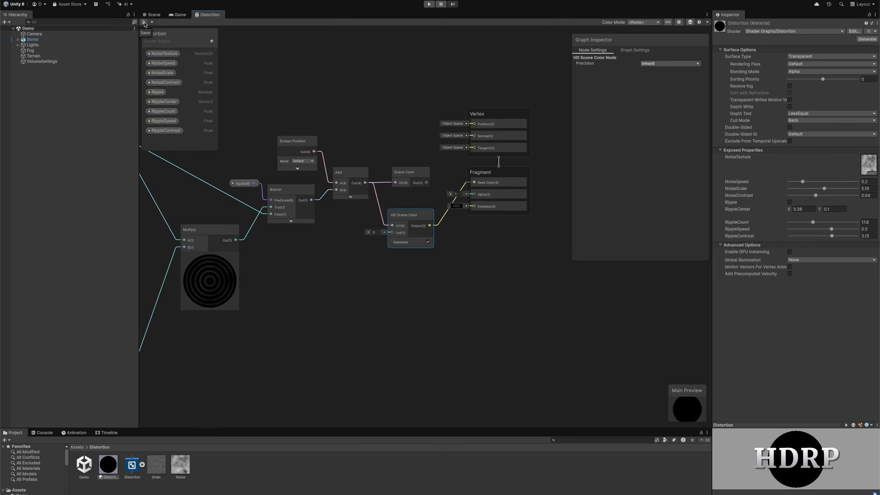
# In the scene view, enable Ripple on the Distortion material, set RippleCount to 16.3 and switch Ripple off again.
pyautogui.click(152, 14)
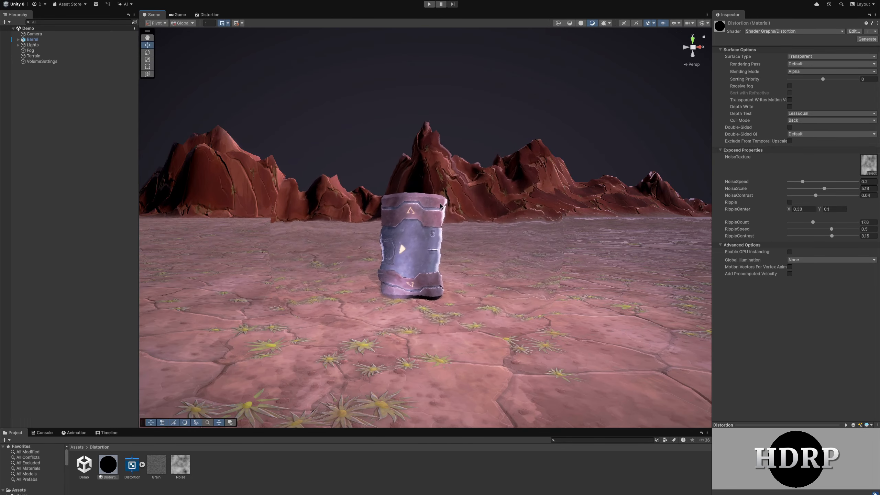
pyautogui.click(789, 202)
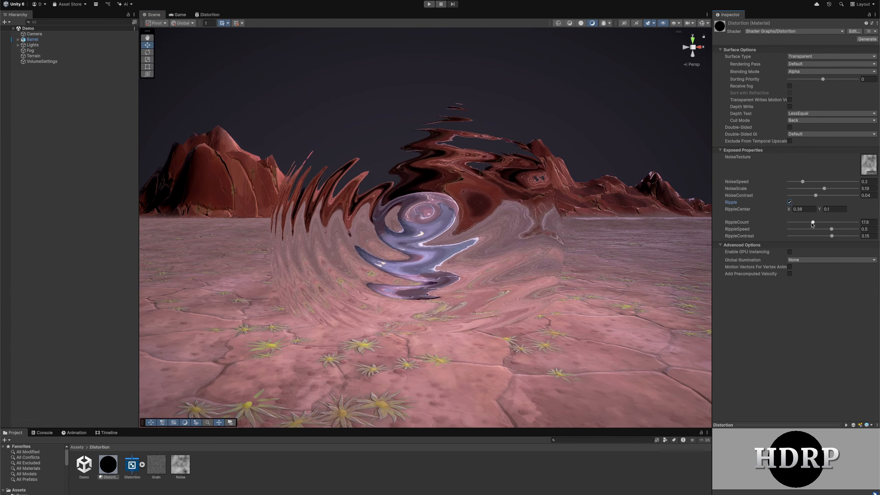
pyautogui.moveTo(813, 222); pyautogui.dragTo(810, 222)
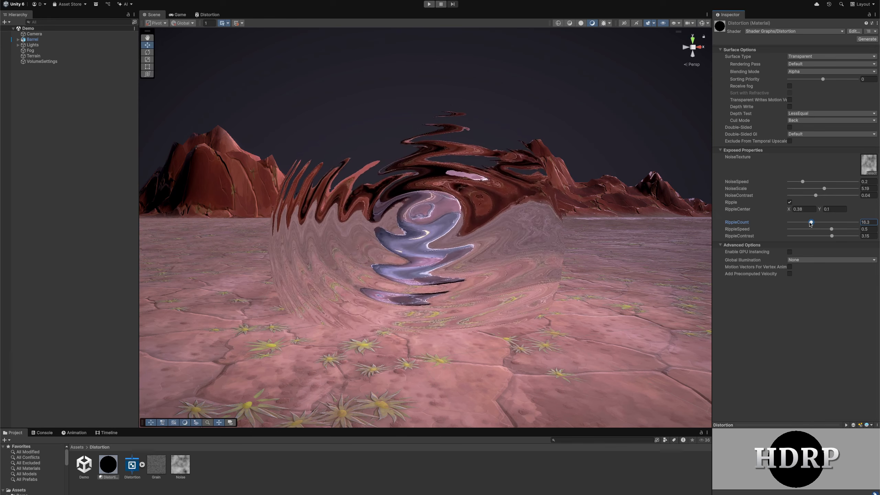
pyautogui.click(789, 202)
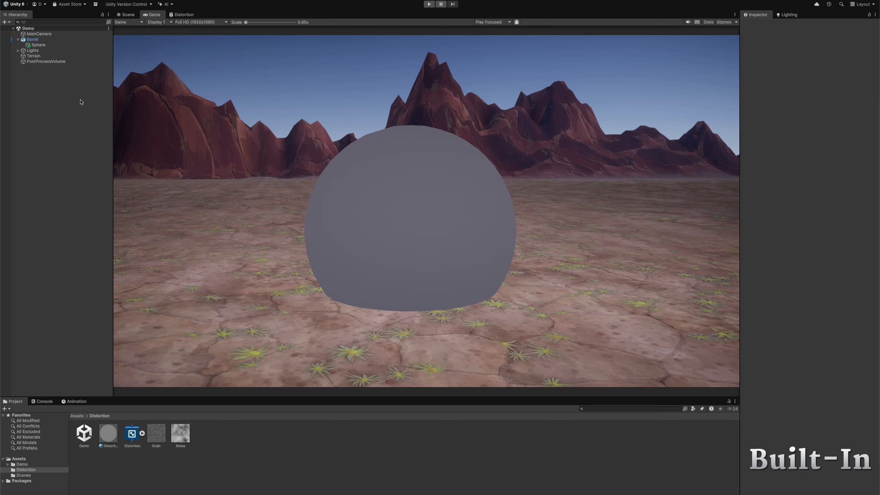
# In the Built-In project, duplicate MainCamera, name the copy SecondCamera and make it a child of MainCamera.
pyautogui.click(38, 33)
pyautogui.hotkey('ctrl', 'd')
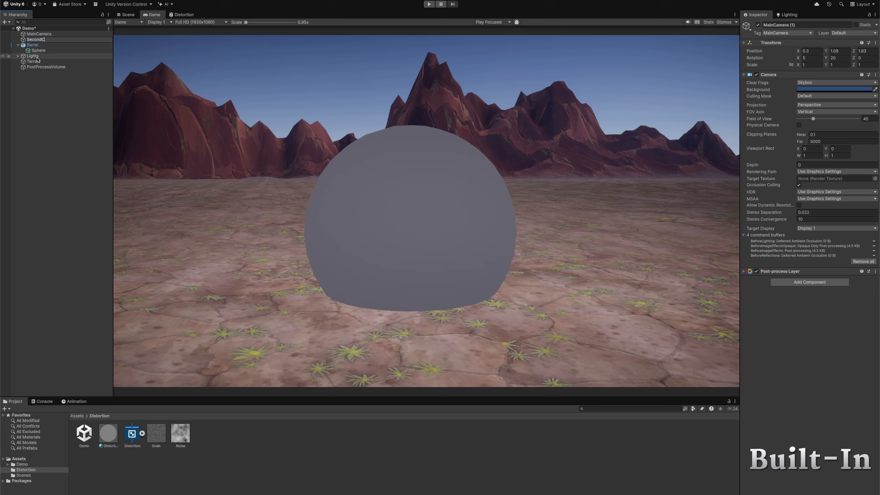
pyautogui.press('Return')
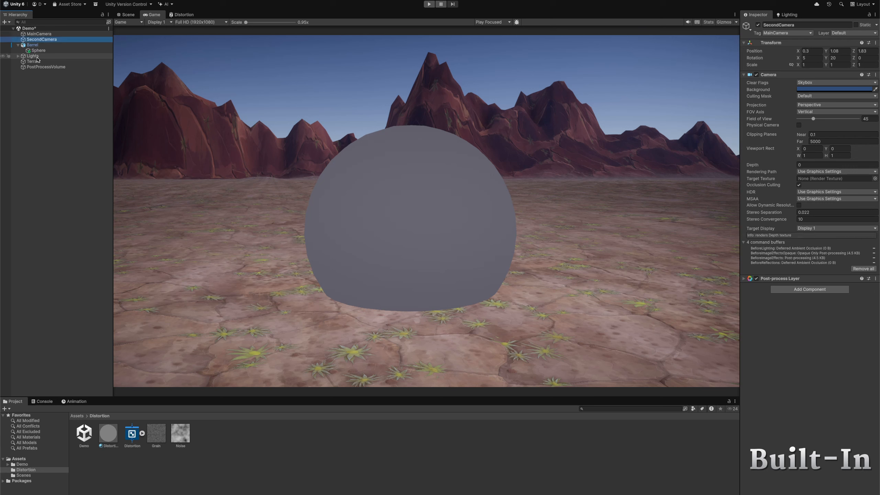
pyautogui.moveTo(34, 36); pyautogui.dragTo(33, 34)
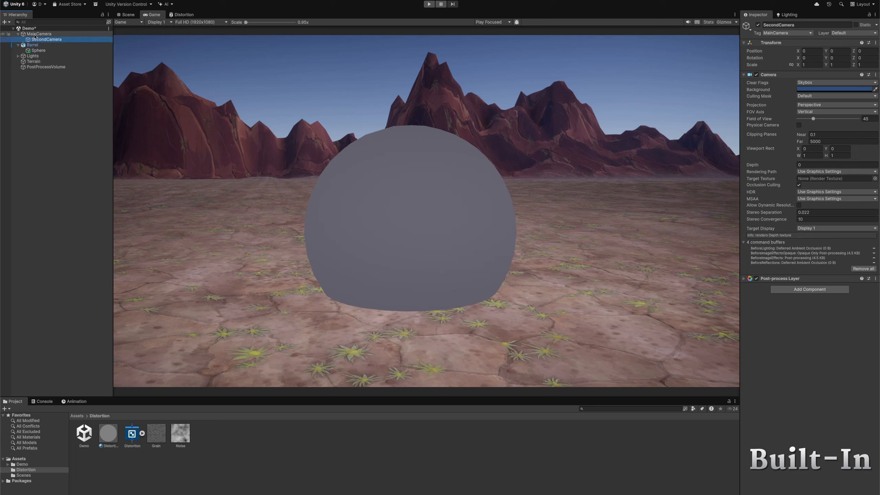
# Create a Render Texture named SceneTexture in the Distortion folder.
pyautogui.rightClick(209, 435)
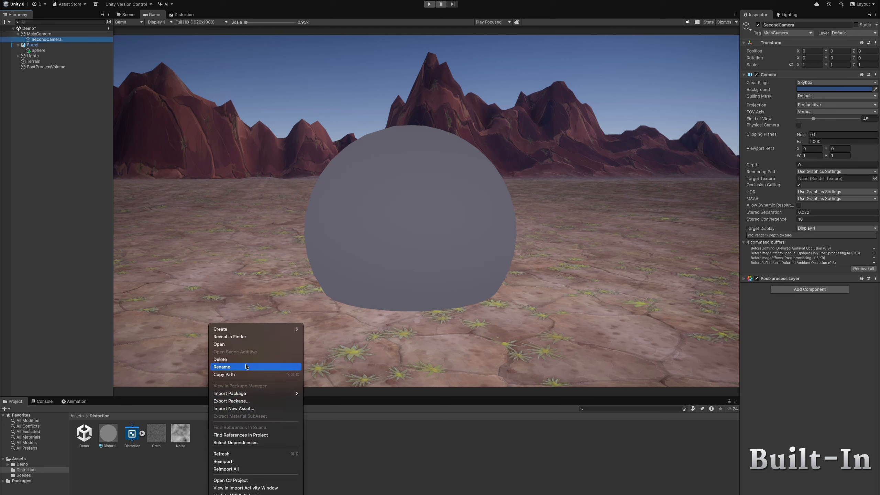
pyautogui.moveTo(264, 329)
pyautogui.moveTo(331, 359)
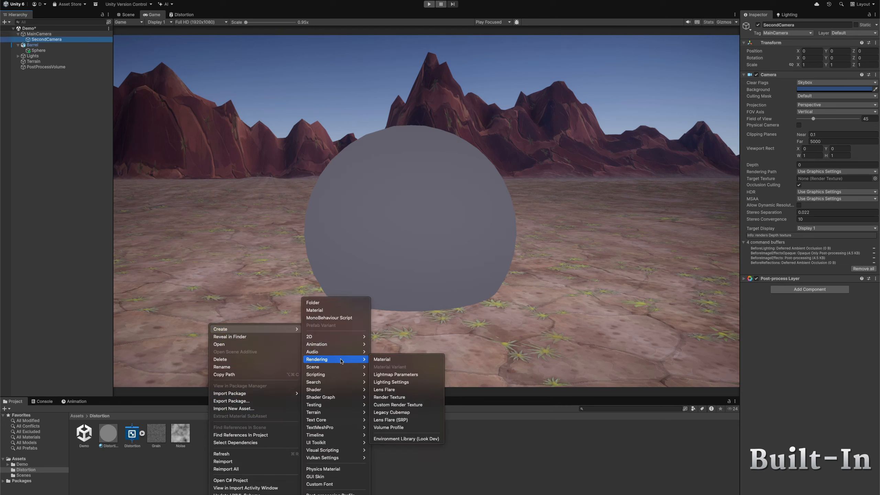
pyautogui.click(401, 398)
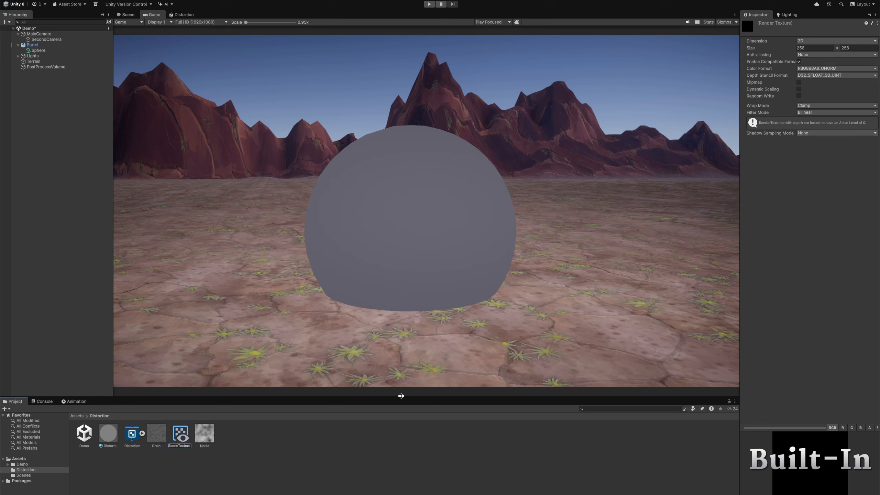
pyautogui.press('Return')
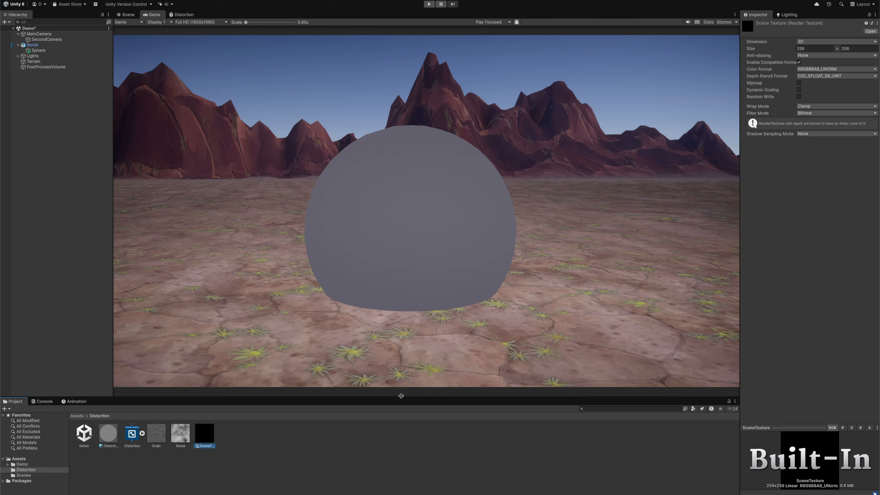
# Set the SceneTexture size to 1920 x 1080.
pyautogui.click(804, 49)
pyautogui.write('1920')
pyautogui.press('Tab')
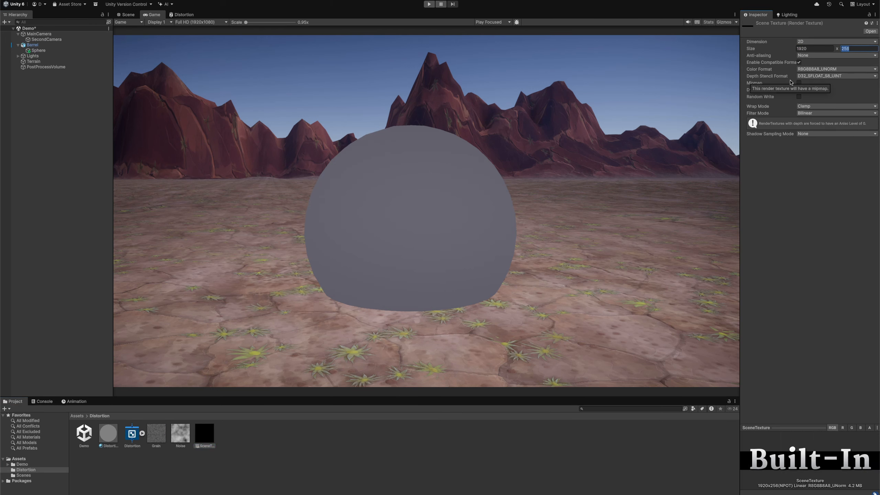
pyautogui.write('1080')
pyautogui.press('Return')
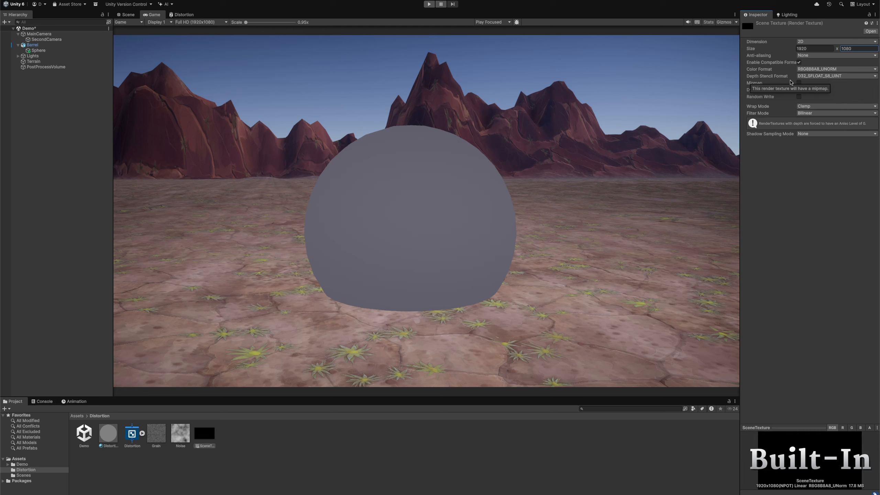
# Assign SceneTexture as SecondCamera's Target Texture and remove its Post-process Layer component.
pyautogui.click(47, 39)
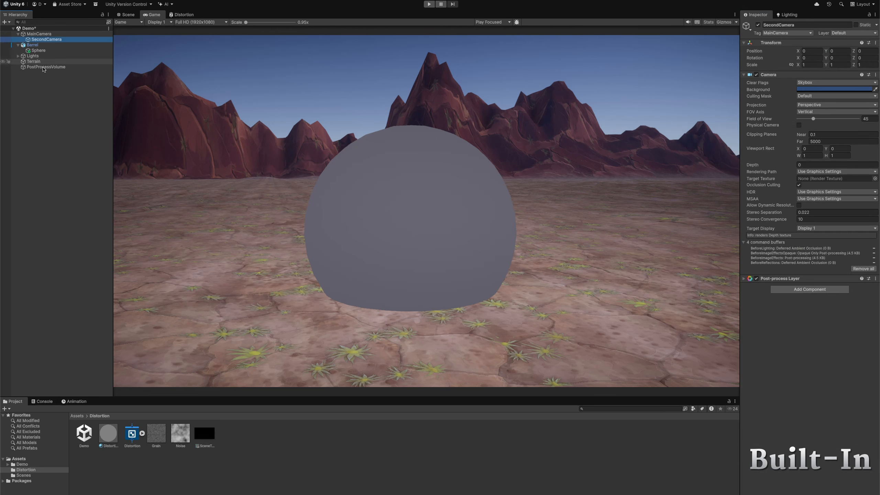
pyautogui.moveTo(204, 436); pyautogui.dragTo(807, 178)
pyautogui.click(875, 279)
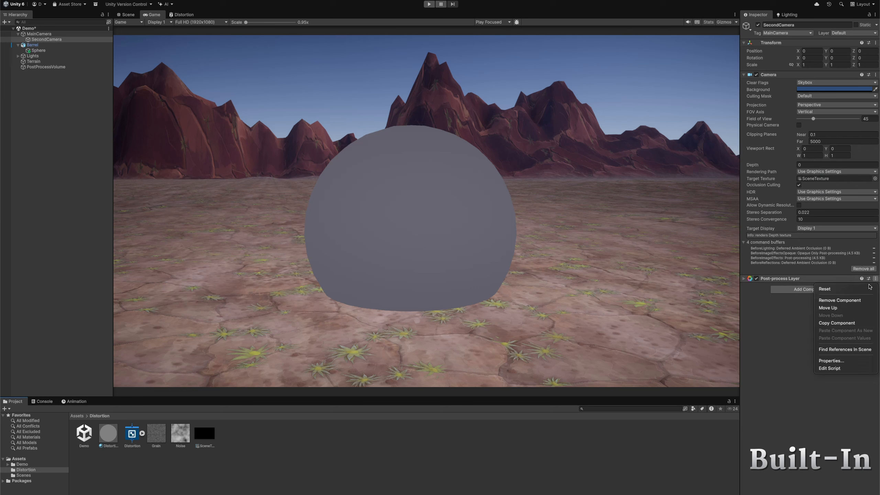
pyautogui.click(858, 300)
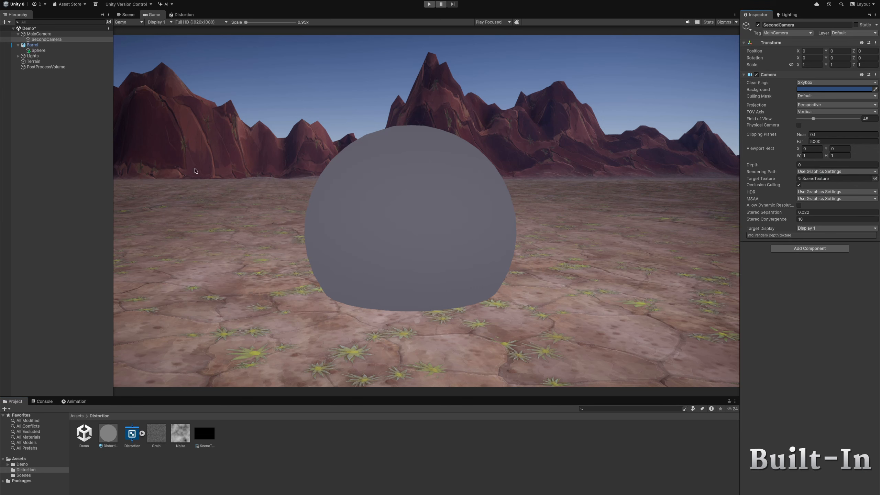
# Put the Sphere under Barrel on the Distortion layer.
pyautogui.click(40, 51)
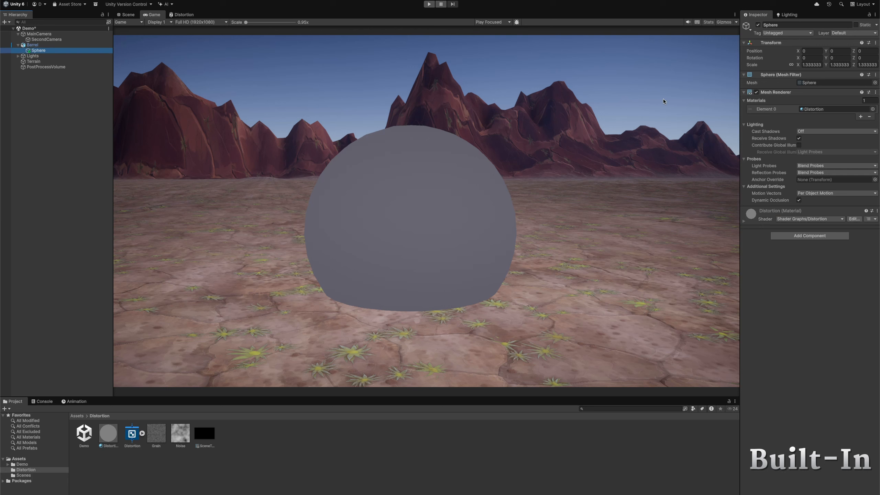
pyautogui.click(842, 33)
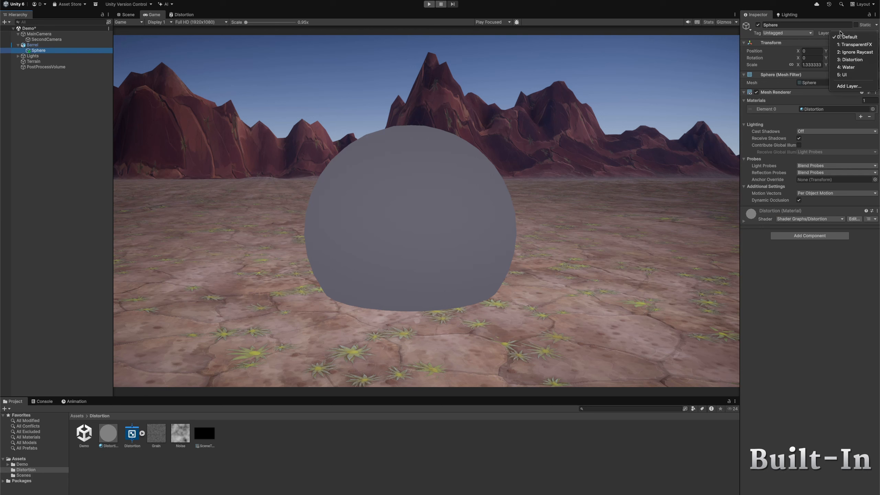
pyautogui.click(843, 59)
# Add the Distortion layer to MainCamera's Culling Mask.
pyautogui.click(31, 34)
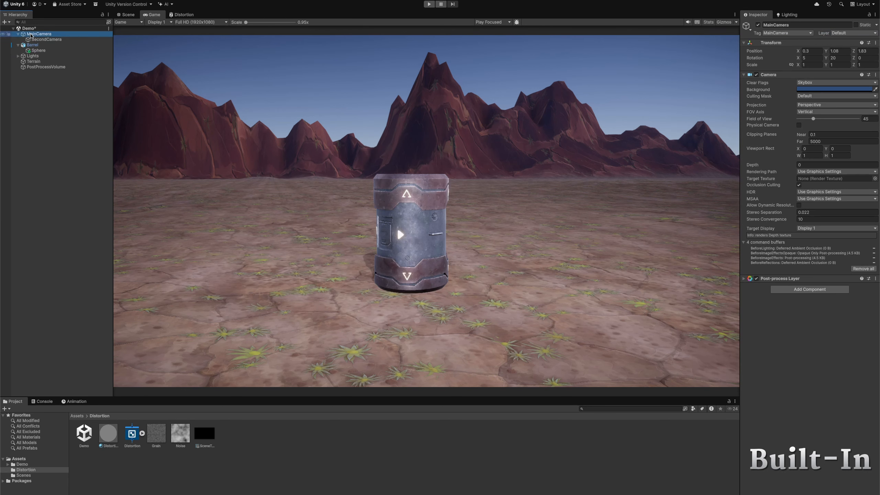
pyautogui.click(807, 97)
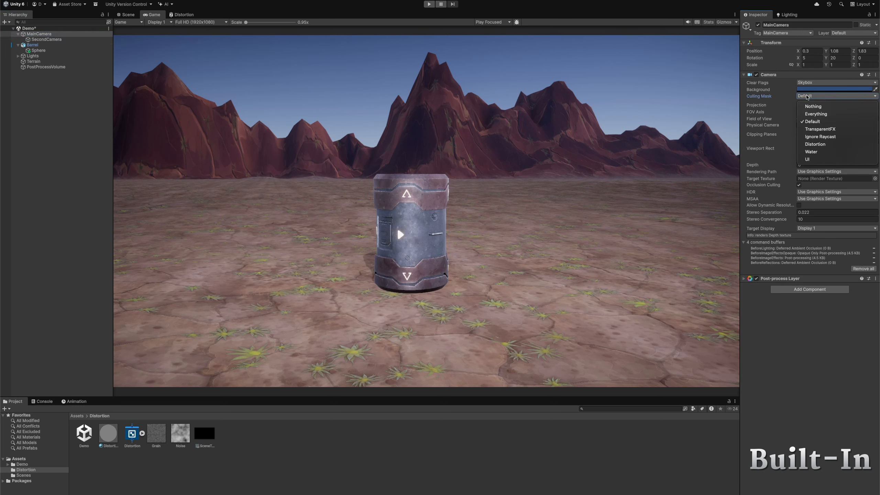
pyautogui.click(815, 144)
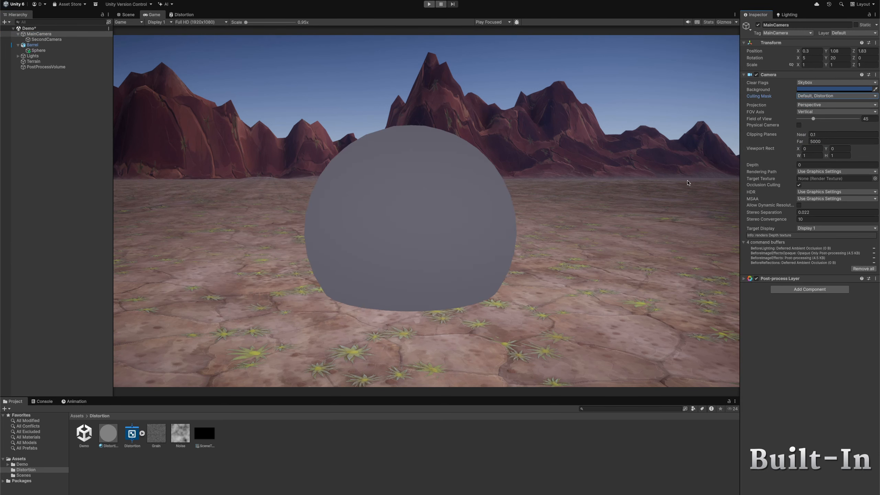
# Add a Texture 2D property named SceneTexture at the head of the Distortion graph's property list and place its node above the Add node.
pyautogui.click(182, 14)
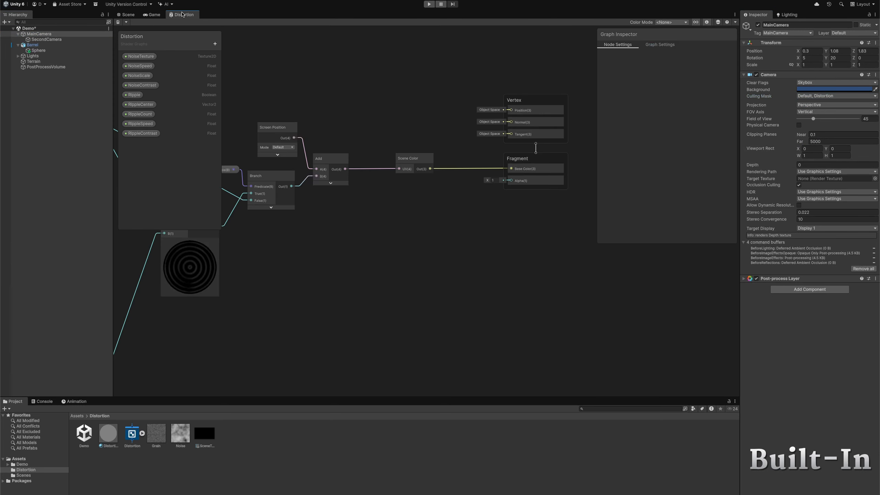
pyautogui.click(215, 44)
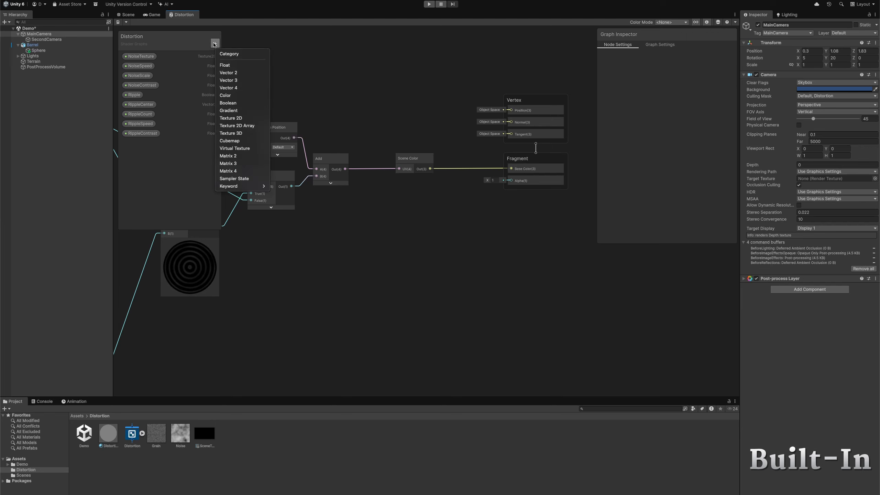
pyautogui.click(231, 118)
pyautogui.write('SceneTexture')
pyautogui.press('Return')
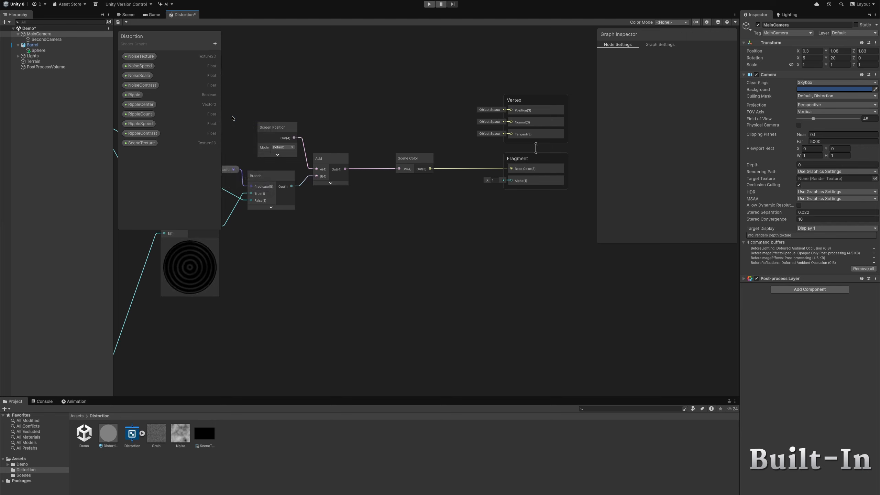
pyautogui.moveTo(142, 142); pyautogui.dragTo(170, 73)
pyautogui.moveTo(328, 93); pyautogui.dragTo(331, 96)
# Replace the Scene Color node with a Sample Texture 2D node.
pyautogui.click(413, 161)
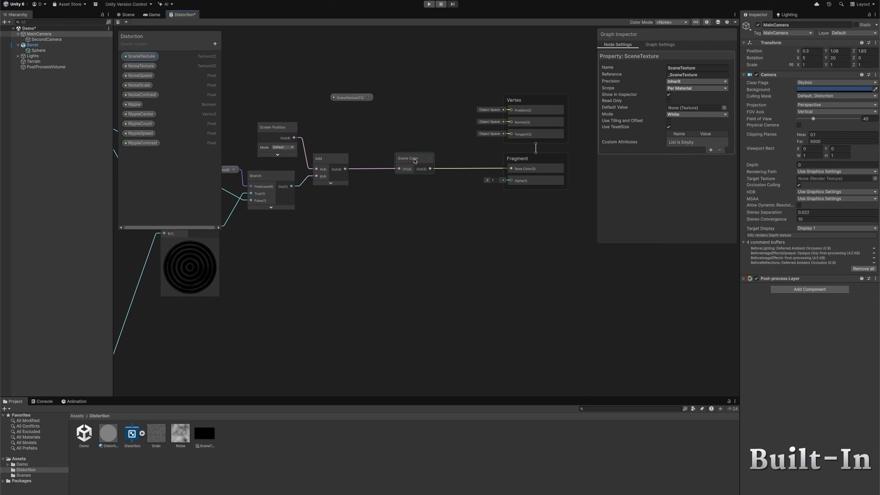
pyautogui.press('Delete')
pyautogui.press('space')
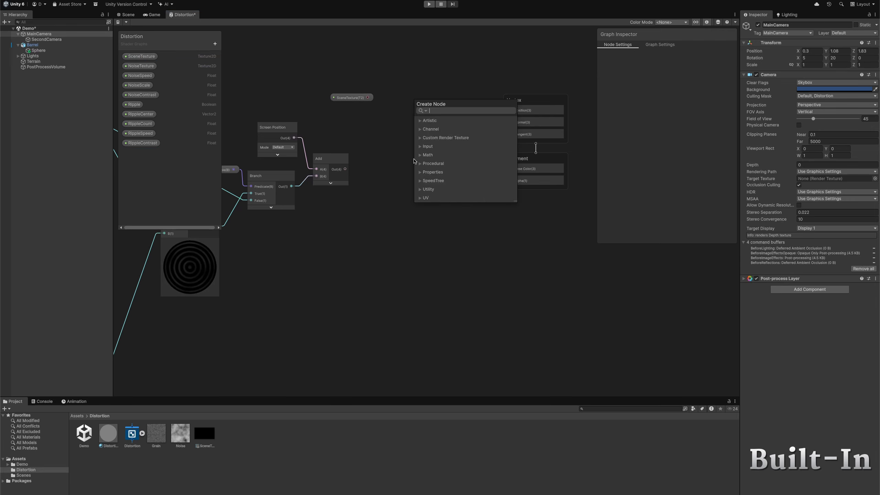
pyautogui.write('samp')
pyautogui.doubleClick(429, 157)
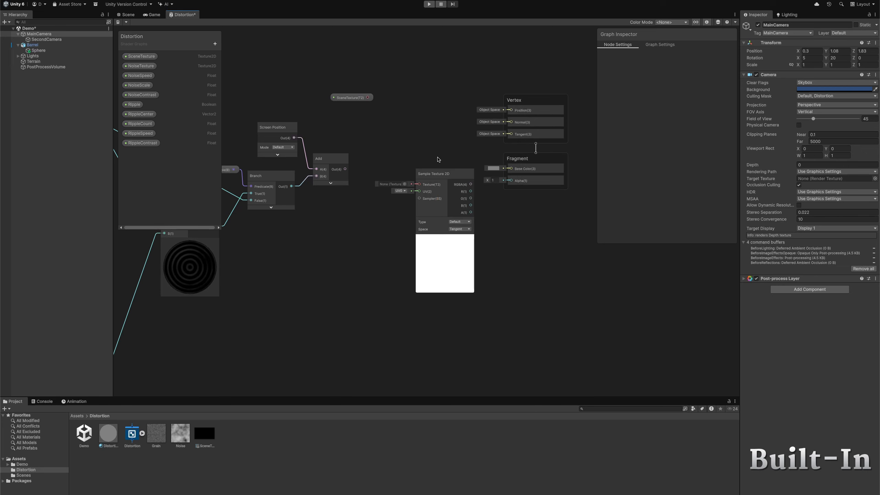
# Connect SceneTexture and the Add output to Sample Texture 2D's Texture and UV, link its RGBA to Base Color, and save the graph.
pyautogui.moveTo(436, 175); pyautogui.dragTo(415, 128)
pyautogui.moveTo(345, 169); pyautogui.dragTo(398, 145)
pyautogui.moveTo(367, 97); pyautogui.dragTo(511, 168)
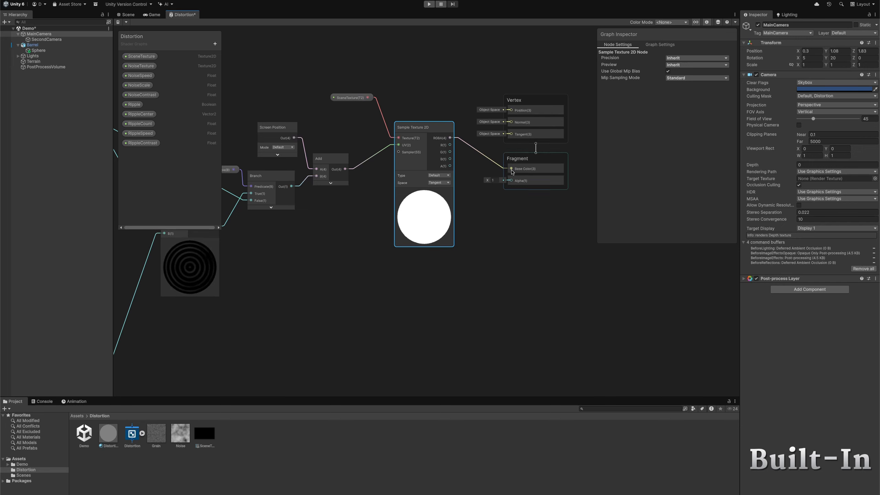
pyautogui.click(118, 22)
# Assign the SceneTexture render texture to the Distortion material's SceneTexture input and run the scene in Play mode.
pyautogui.click(150, 15)
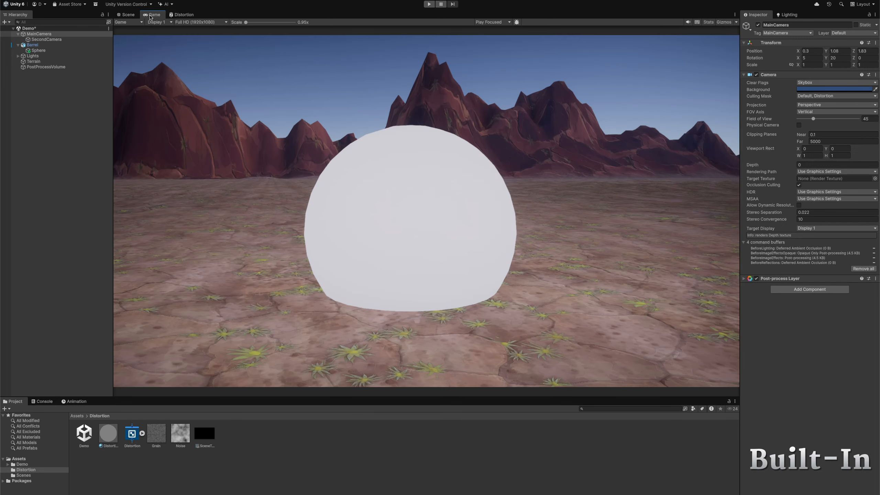
pyautogui.click(108, 434)
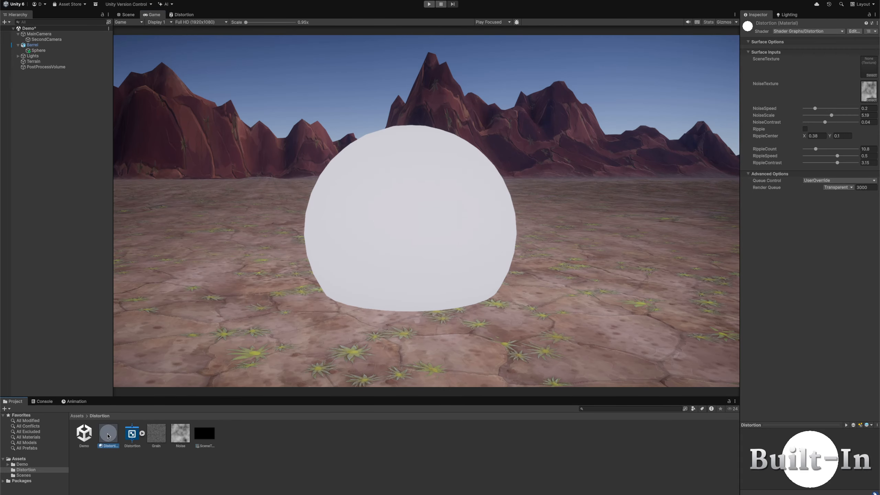
pyautogui.moveTo(200, 436); pyautogui.dragTo(867, 67)
pyautogui.click(428, 3)
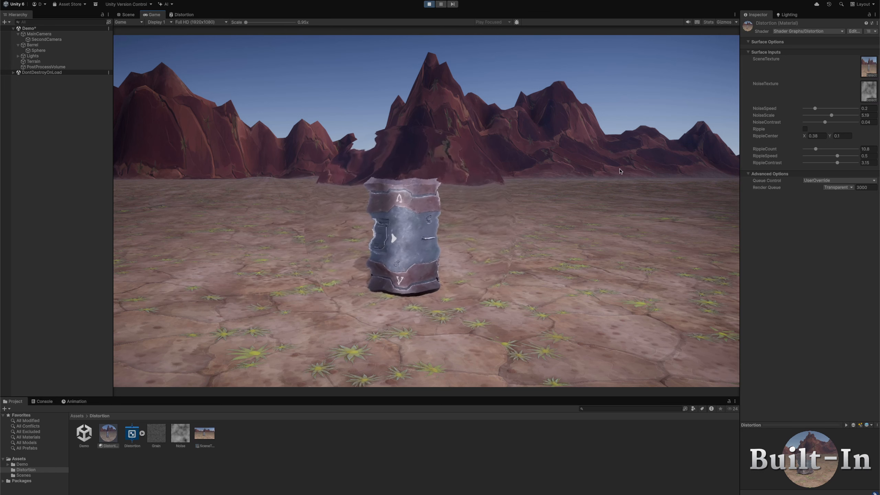
# Try the material's Ripple effect with RippleCount set to 8.8, and switch Ripple off again.
pyautogui.click(805, 129)
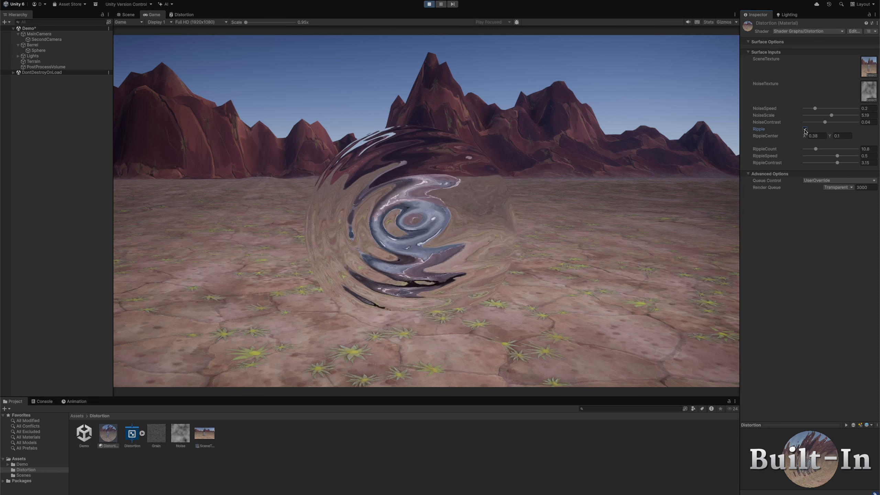
pyautogui.moveTo(817, 150)
pyautogui.mouseDown()
pyautogui.moveTo(825, 149)
pyautogui.moveTo(814, 149)
pyautogui.mouseUp()
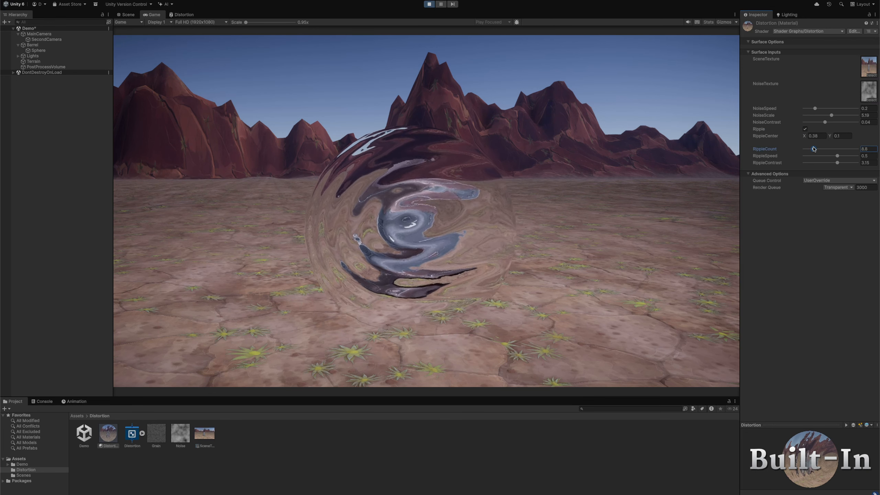
pyautogui.click(805, 129)
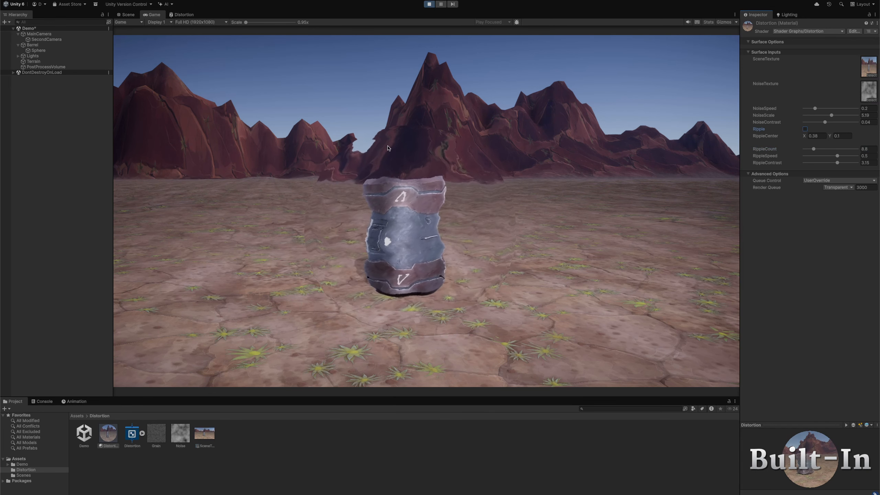
# Set MainCamera's Y rotation to 20.7 and X position to 0.5 to test the distortion from a shifted view.
pyautogui.click(49, 35)
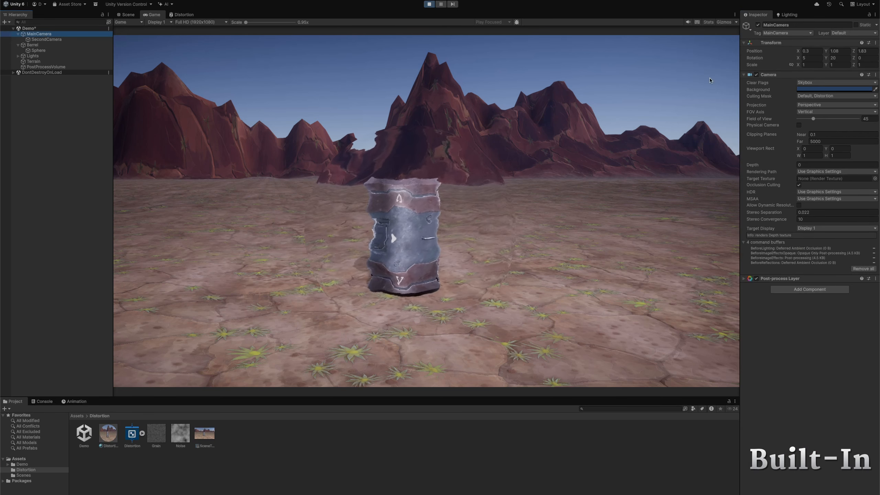
pyautogui.moveTo(826, 58); pyautogui.dragTo(797, 53)
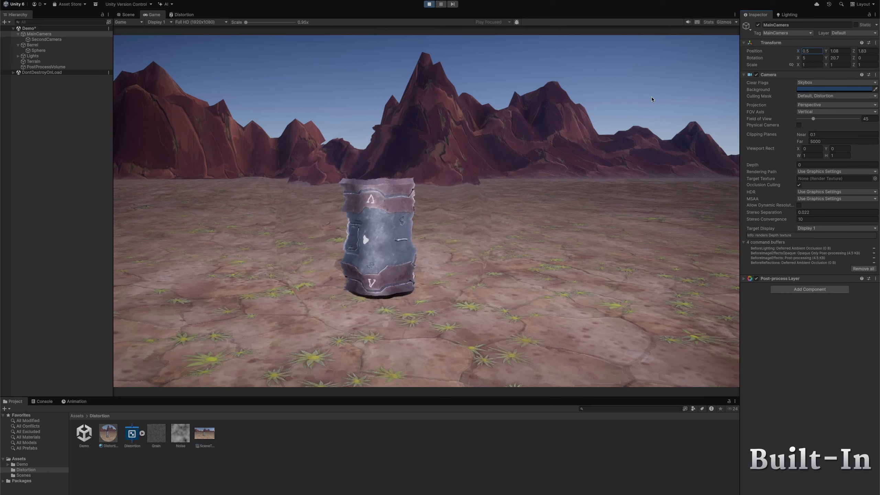